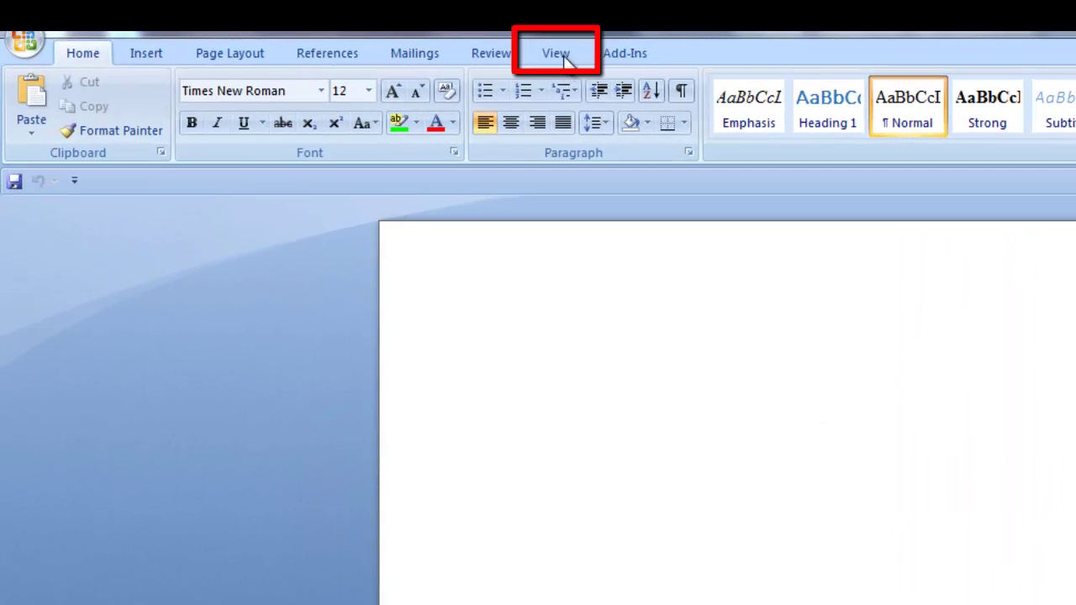
Step: Turn on the horizontal and vertical rulers from the View tab's Ruler option
left_click(563, 50)
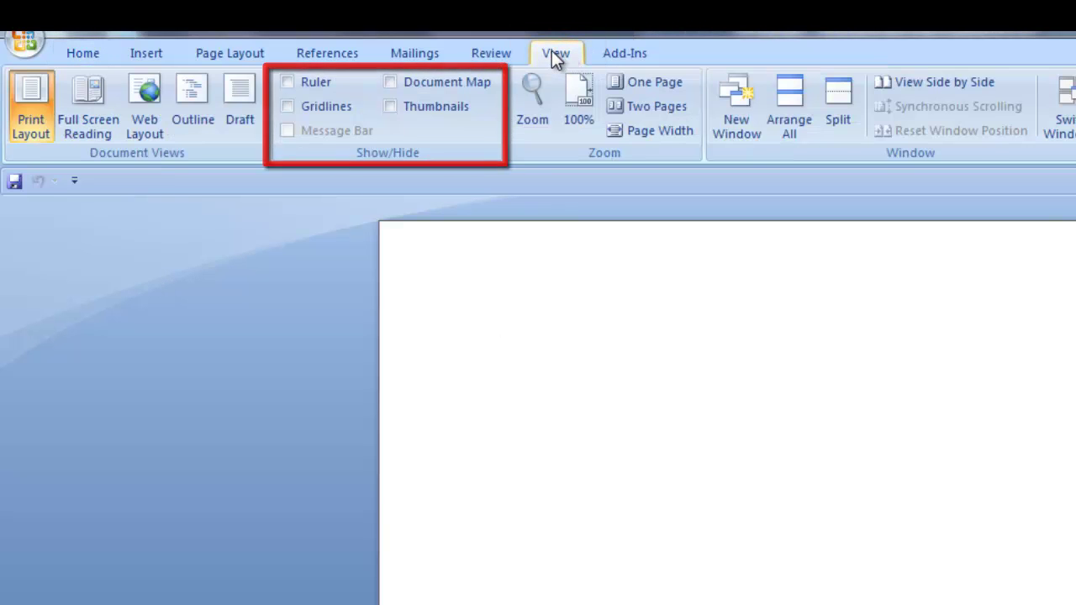
left_click(289, 82)
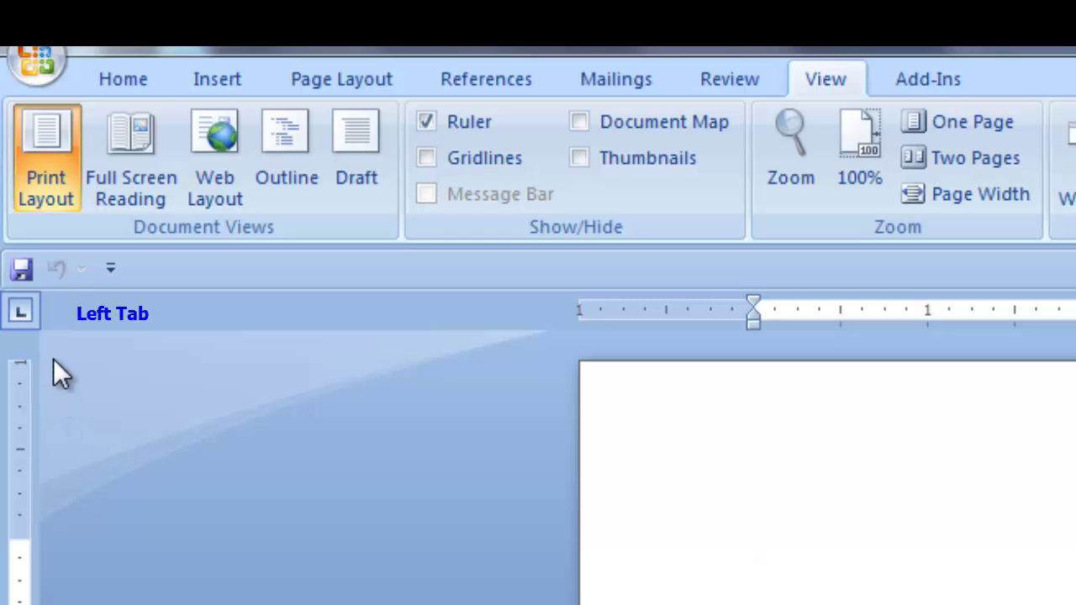
left_click(22, 312)
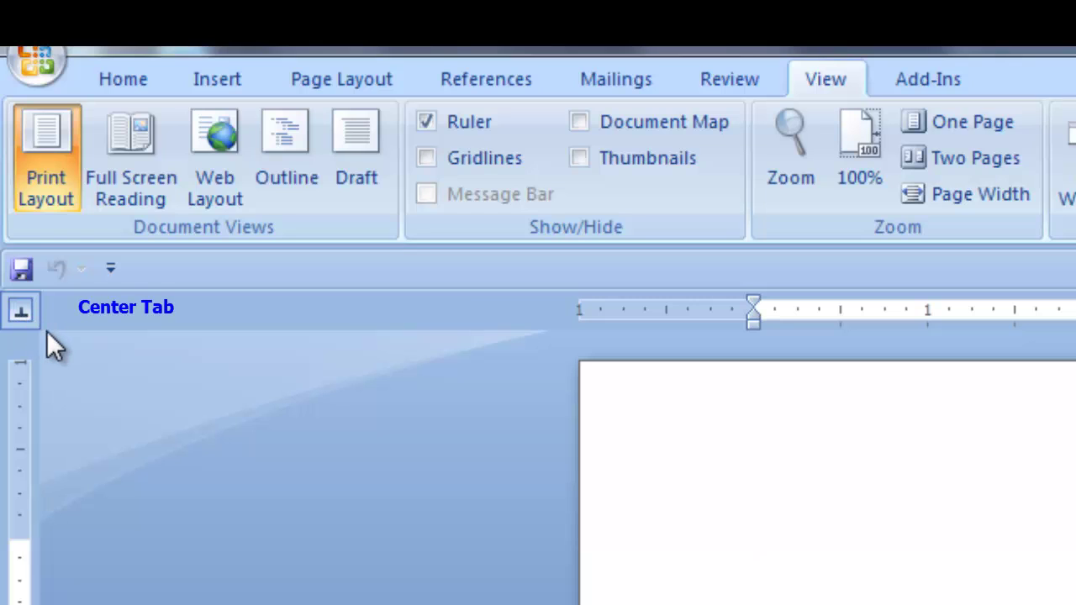
left_click(31, 319)
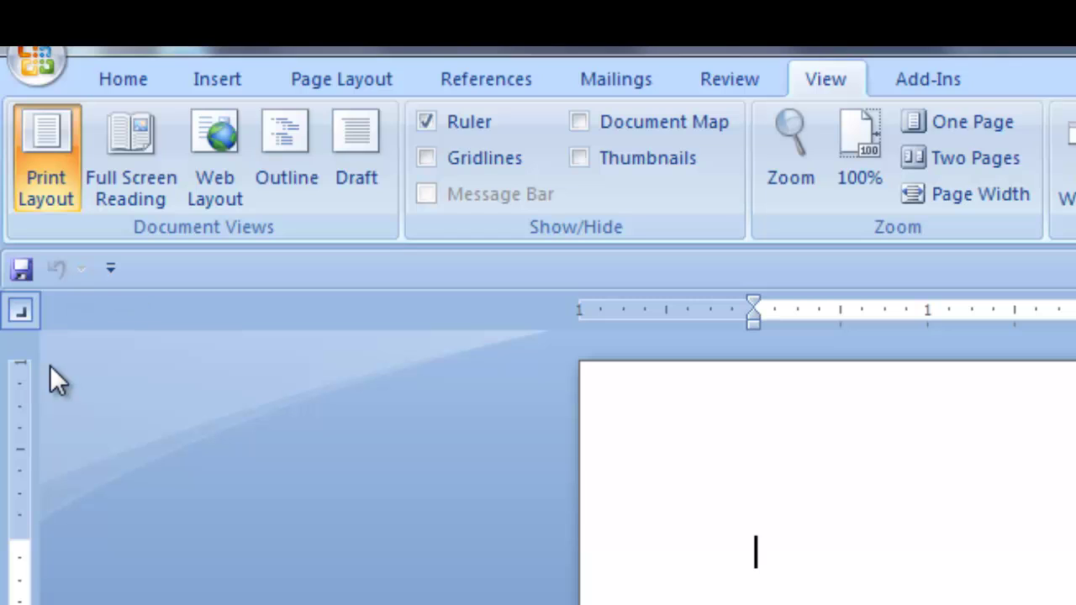
left_click(21, 314)
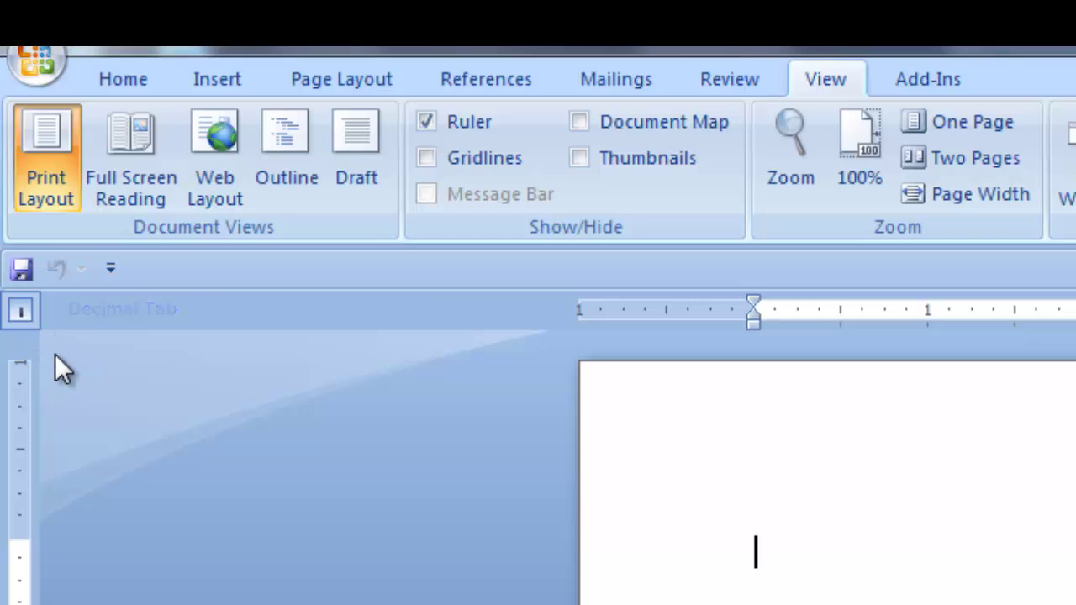
left_click(21, 313)
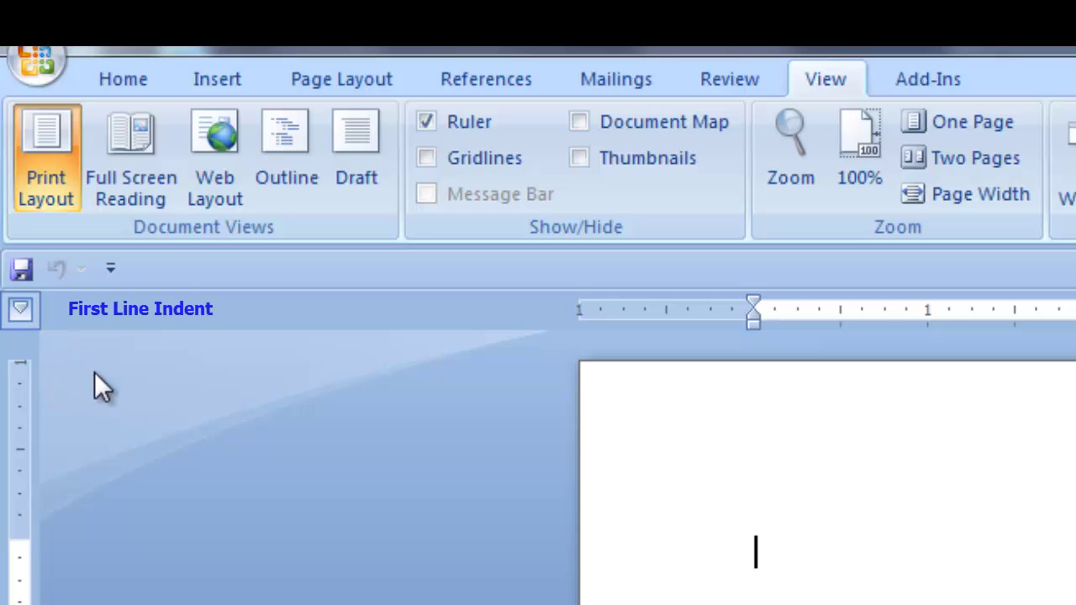
left_click(21, 311)
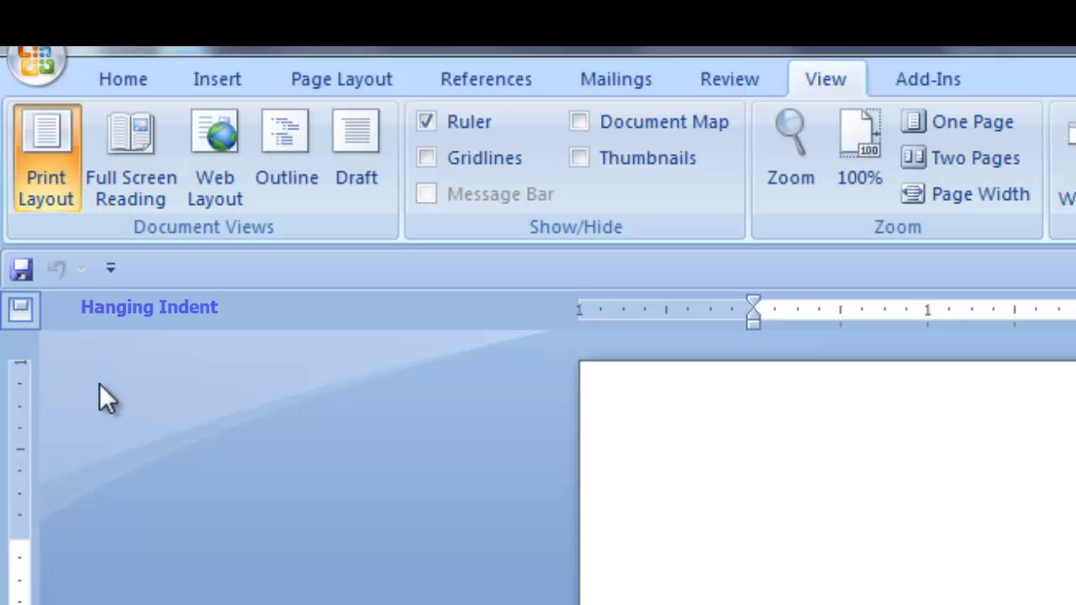
left_click(24, 314)
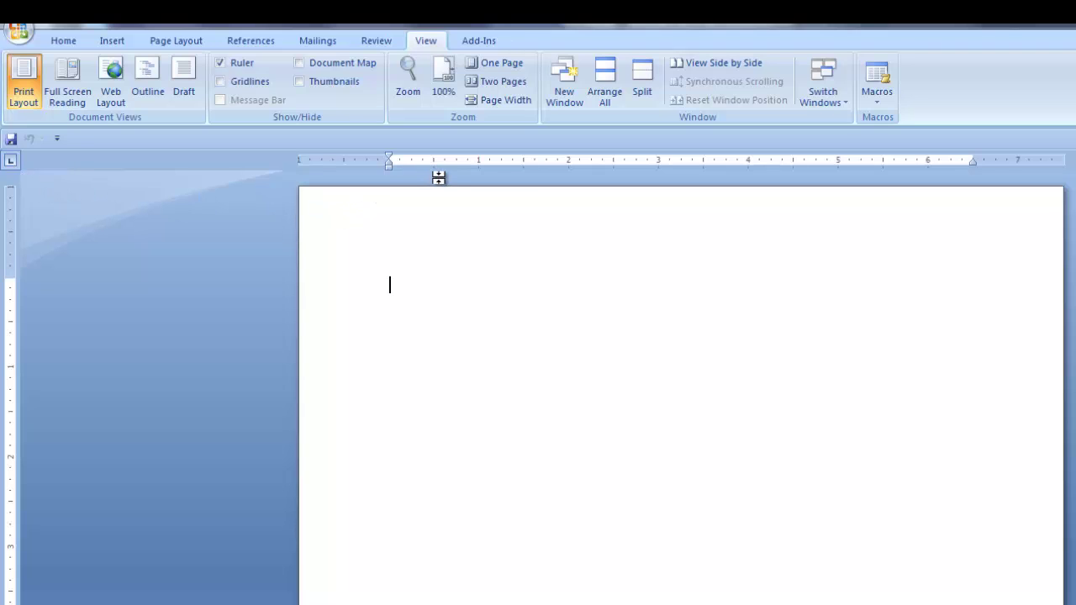
Step: Add a left tab with 'Left tab' and a 3.25" center tab with 'This is the Center'
left_click(419, 161)
type("Left tab")
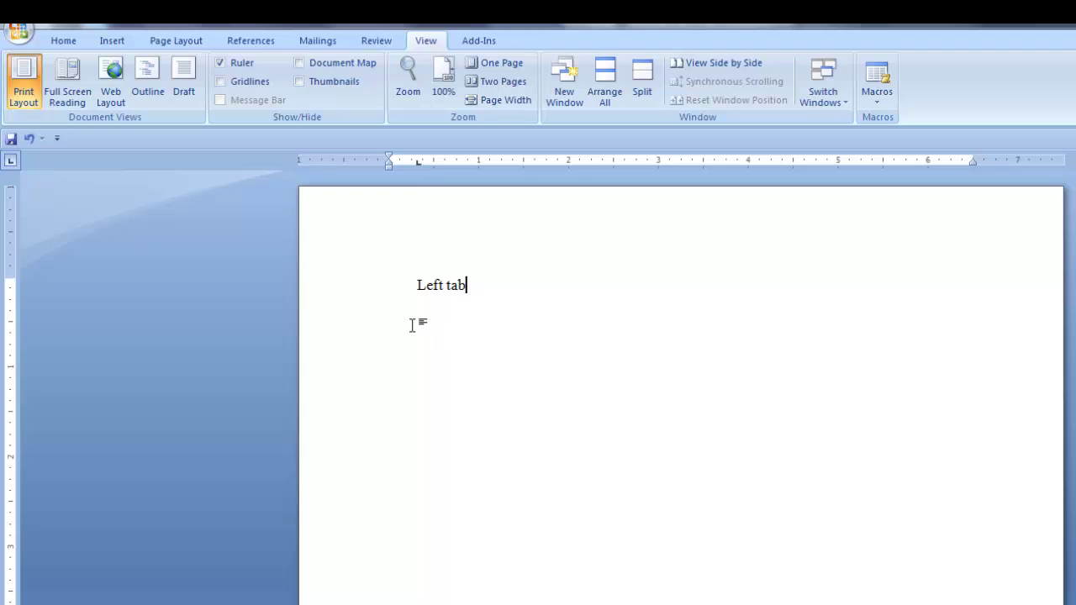
left_click(11, 162)
left_click(682, 162)
type("his is the Center")
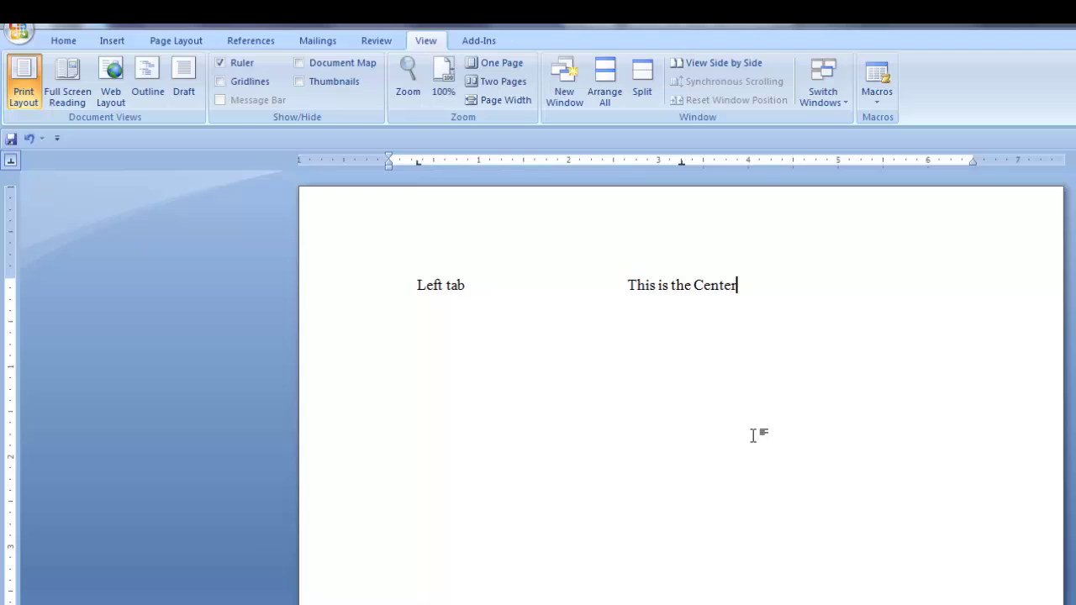
Step: Add a right tab stop at 6.25 inches on the ruler
left_click(11, 160)
left_click(12, 162)
left_click(951, 160)
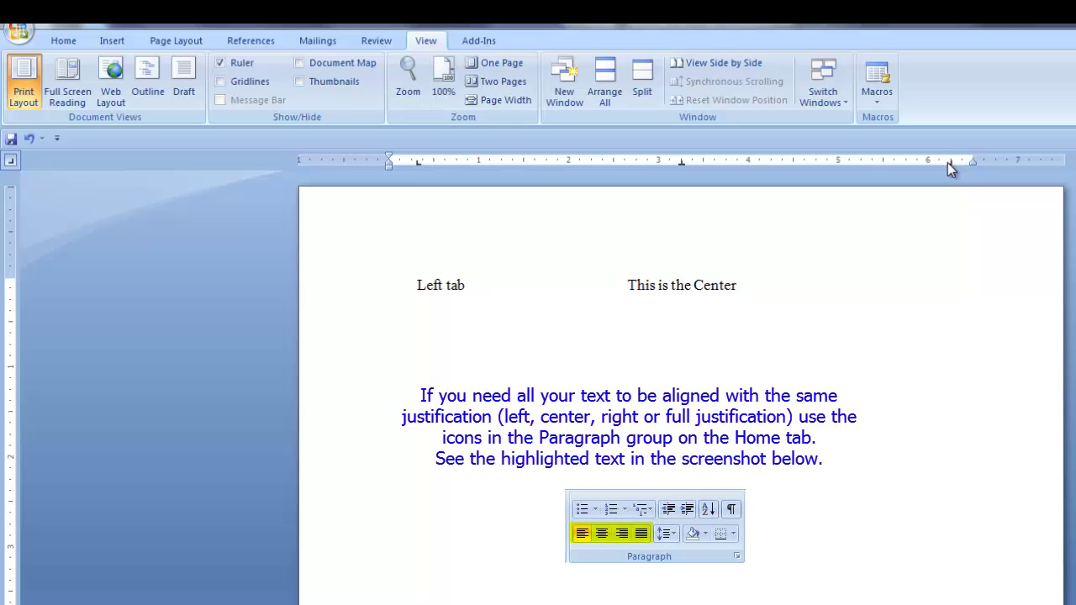
Step: Drag the right tab stop to the right margin, type 'Right tab' there, and start a new line
left_click(951, 161)
left_click_drag(951, 161, 970, 161)
key("Tab")
type("Right tab")
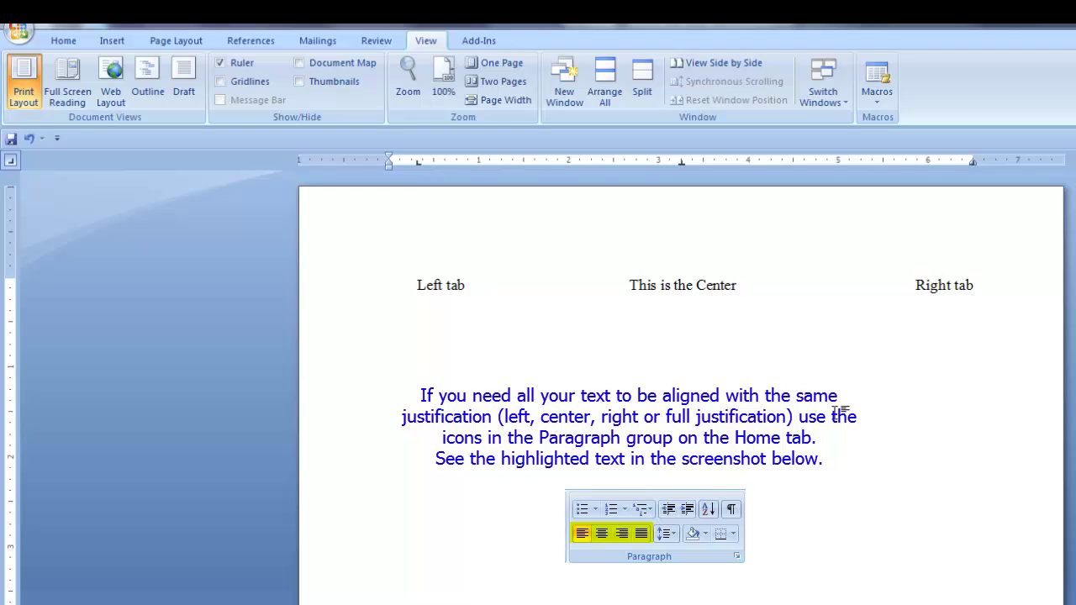
key("Return")
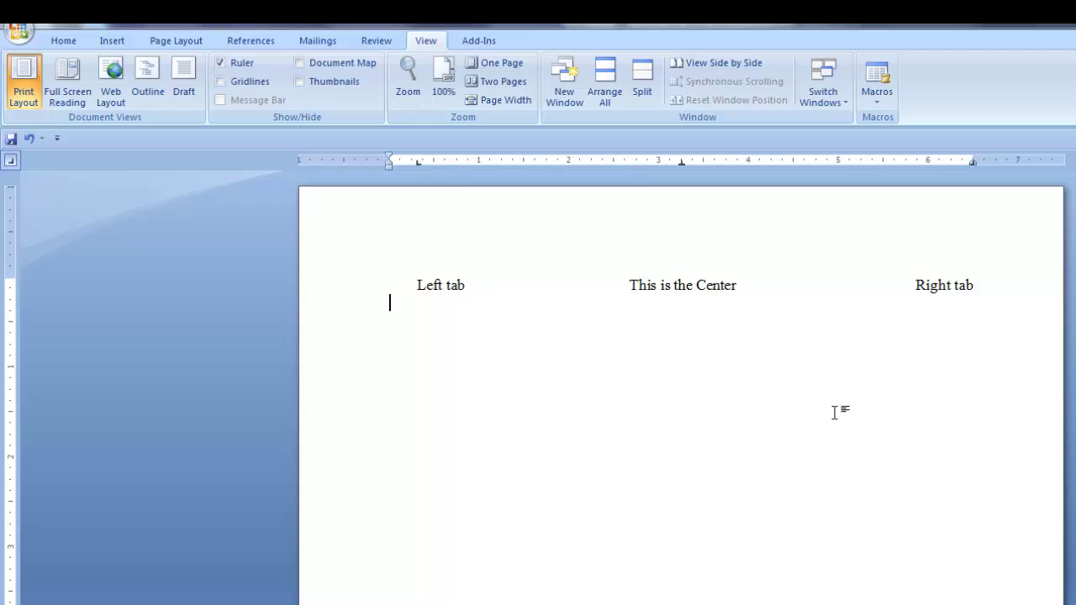
Step: Undo the tab line and paste the numbers 0.65, 11.23 and 247.01
key("ctrl+z")
key("ctrl+z")
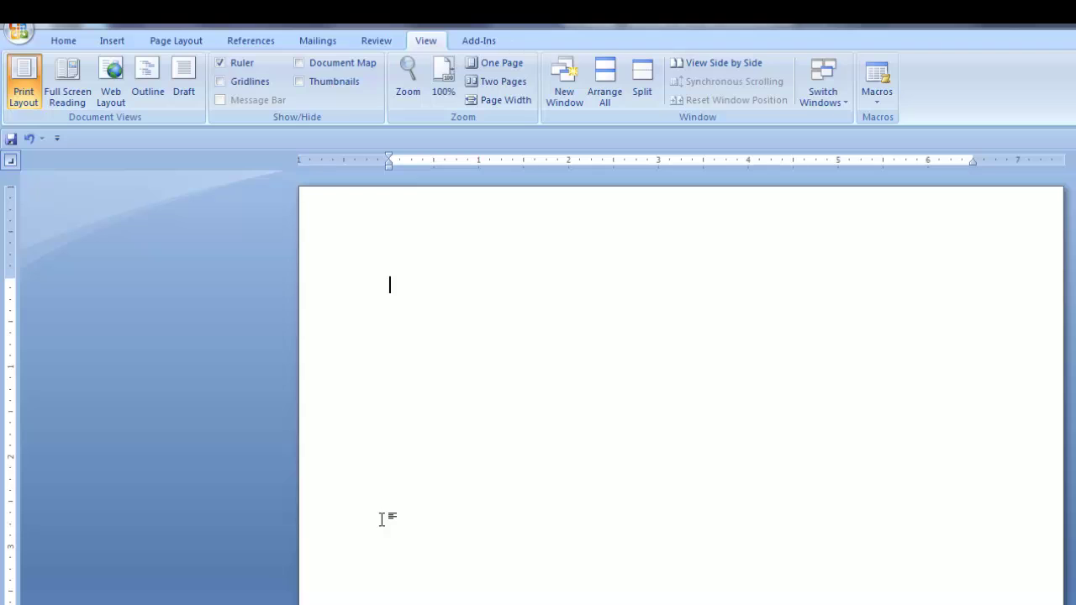
mouse_move(203, 604)
type("0.65 11.23 247.01")
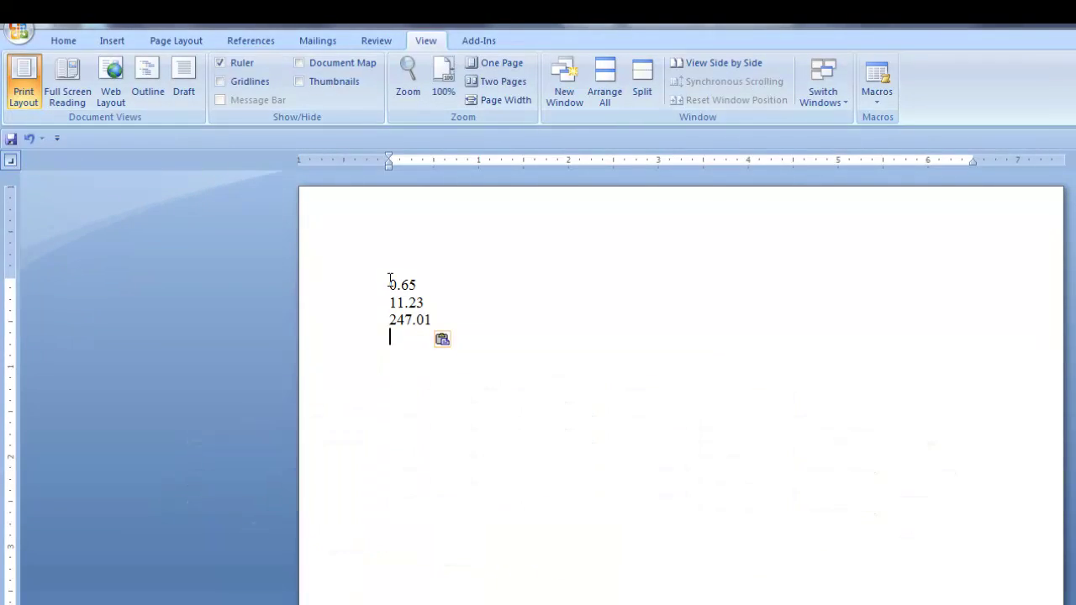
Step: Give the three selected numbers a decimal tab stop at 5 inches
left_click_drag(388, 284, 432, 324)
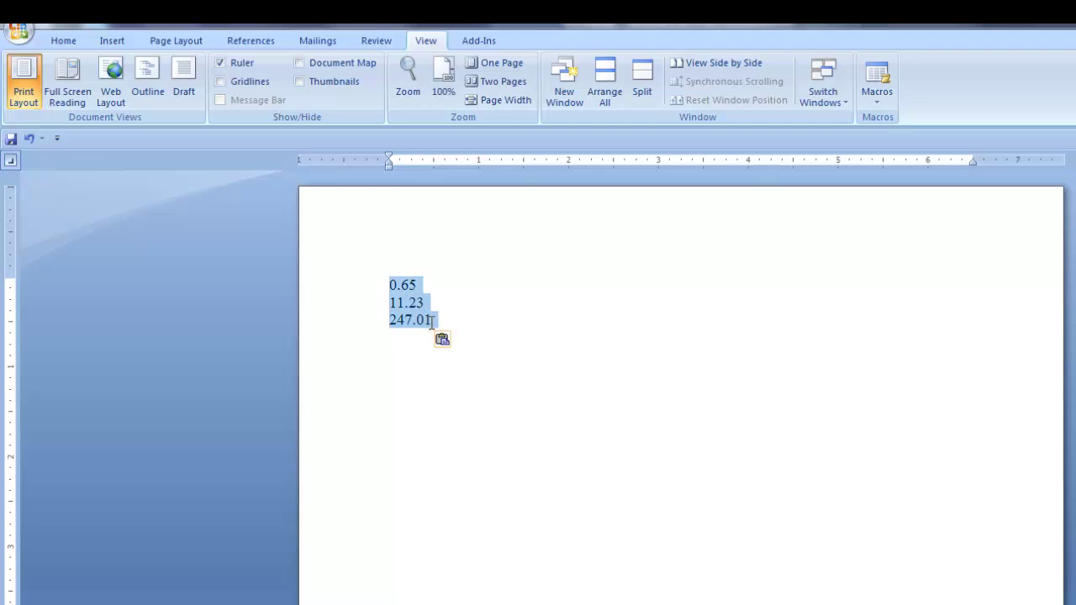
left_click(15, 160)
left_click(840, 161)
left_click(391, 340)
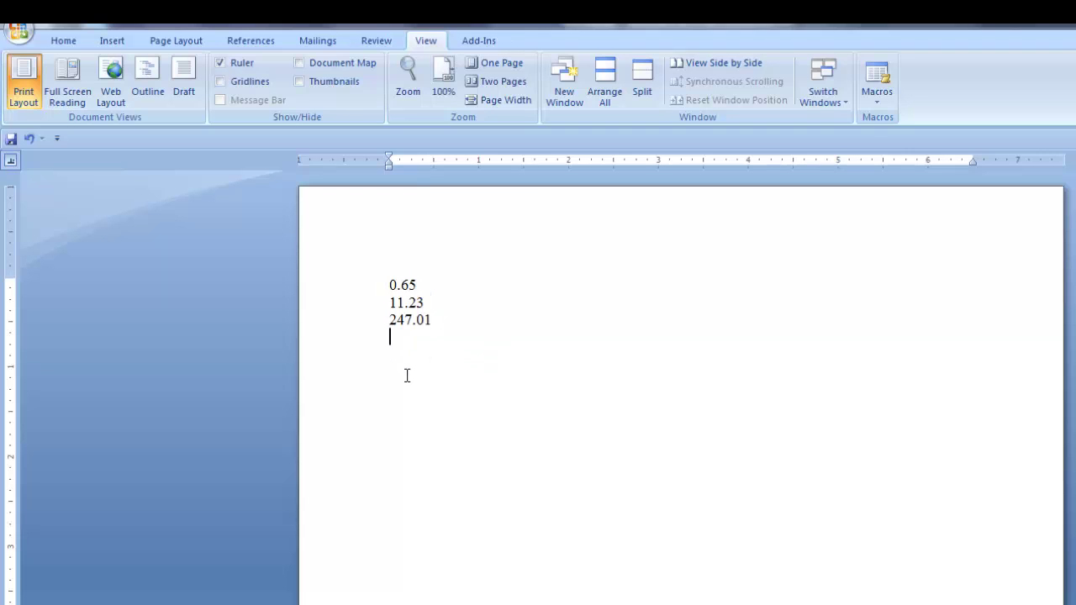
Step: Tab 0.65, 11.23 and 247.01 over so they align at the 5" stop
left_click(386, 284)
key("Tab")
left_click(386, 301)
key("Tab")
left_click(388, 322)
key("Tab")
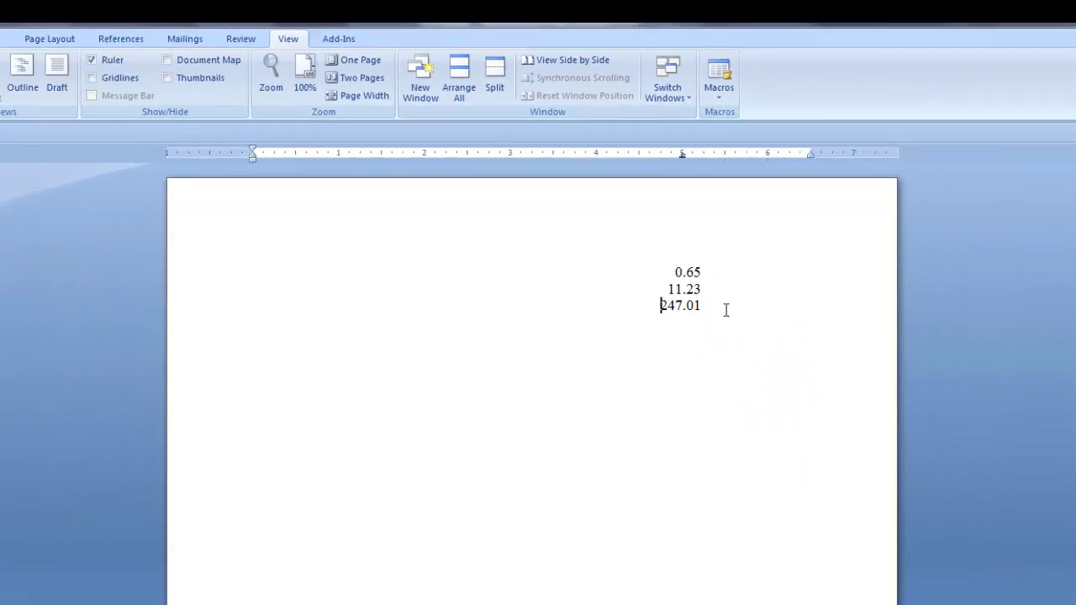
Step: Add a line after 247.01, then undo everything back to an empty page
left_click(763, 394)
key("Return")
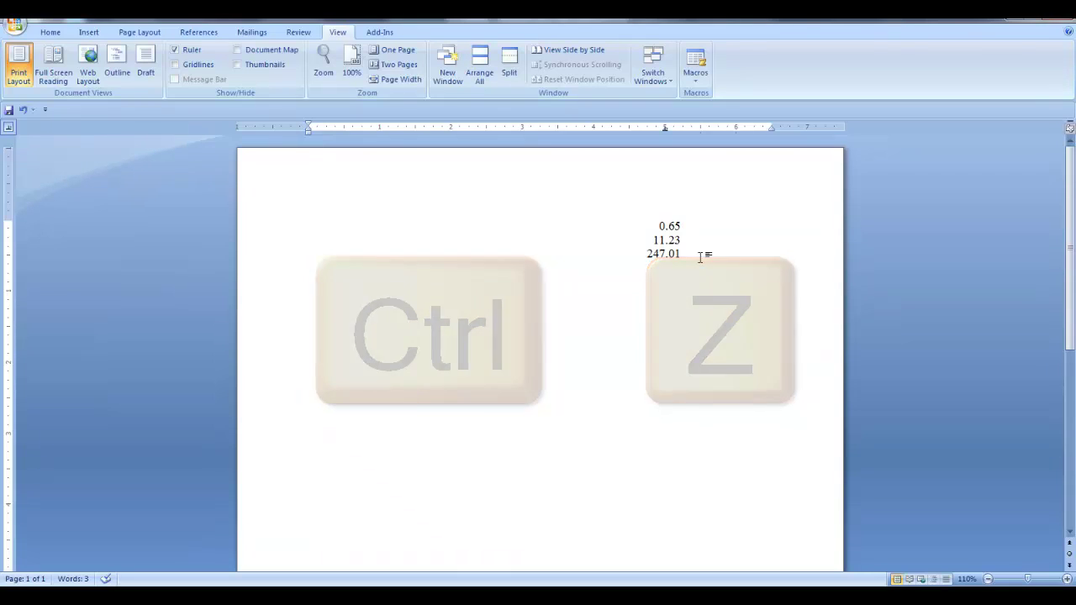
key("ctrl+z")
key("ctrl+z")
key("ctrl+z")
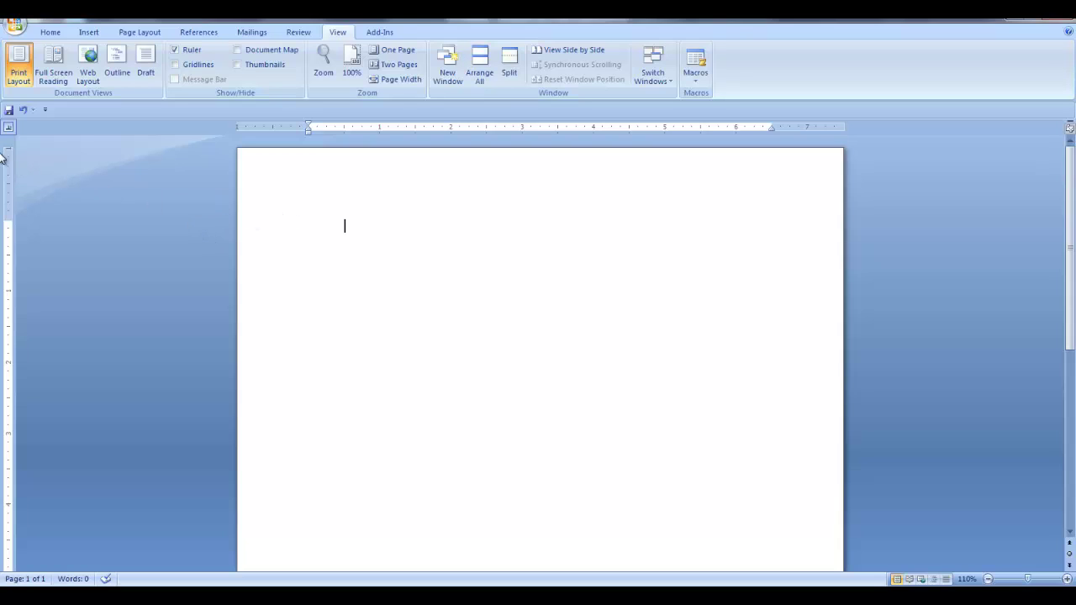
Step: Set four bar tab stops across the ruler on the blank line
left_click(8, 128)
left_click(332, 127)
left_click(357, 127)
left_click(376, 128)
left_click(396, 128)
Step: Type 'You can type right through them' across the bars, then drag one bar off the ruler
key("Tab")
type("You ca")
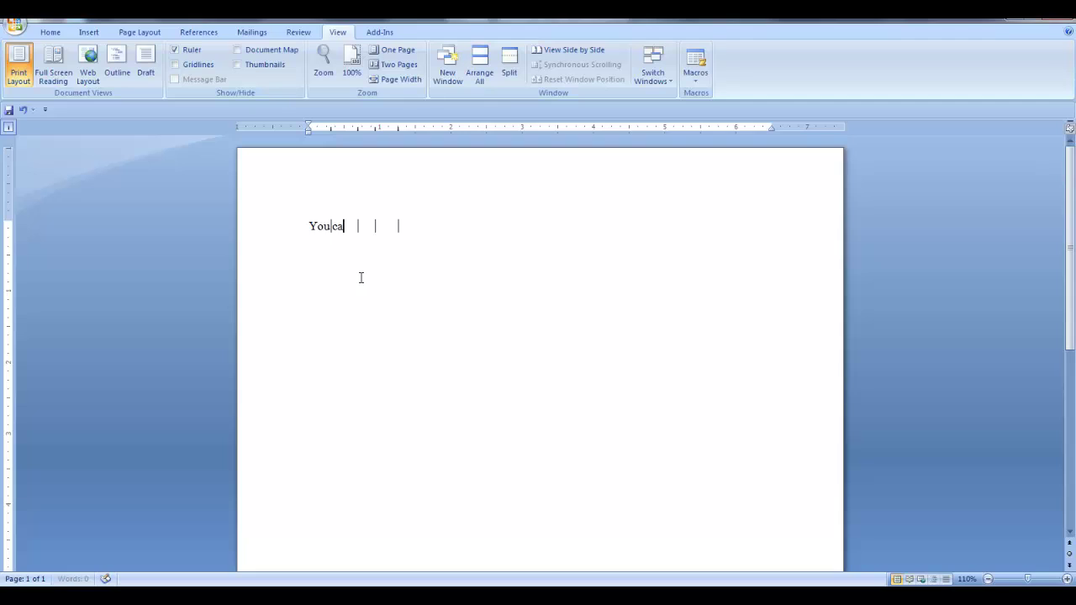
type("n type right through them")
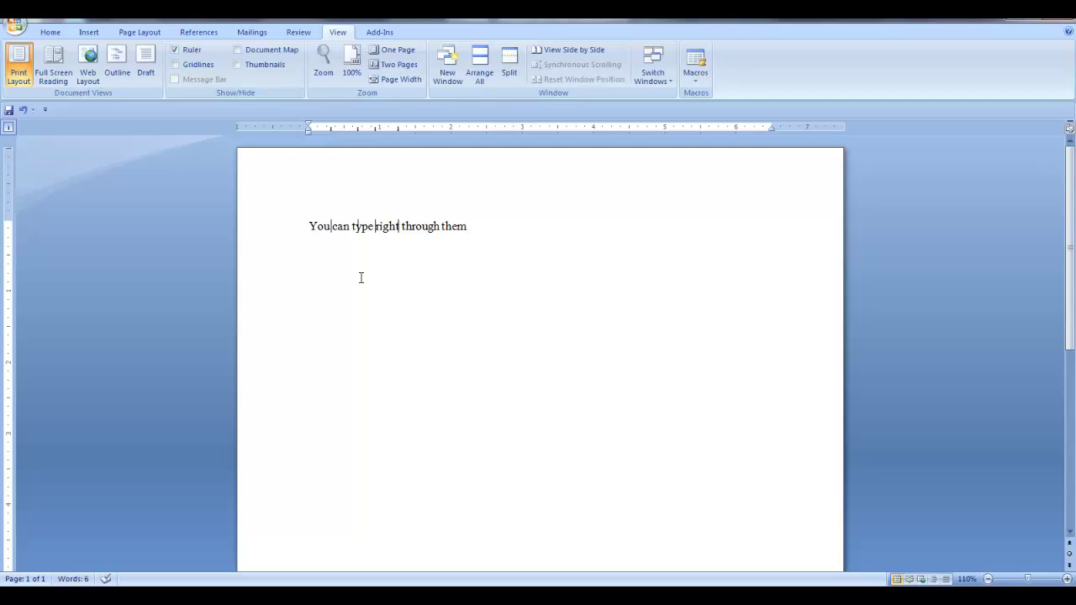
mouse_move(331, 128)
left_mouse_down()
mouse_move(360, 123)
mouse_move(379, 132)
mouse_move(373, 144)
left_mouse_up()
Step: Paste two rows of numbers 100–600 and separate their columns with bar tabs
key("ctrl+v")
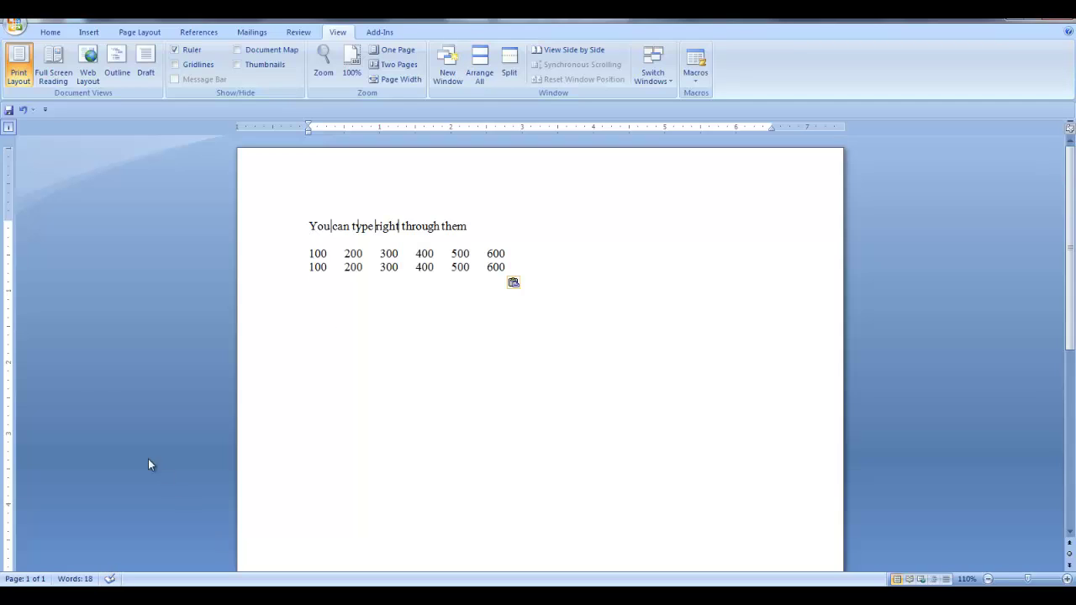
left_click_drag(308, 253, 509, 268)
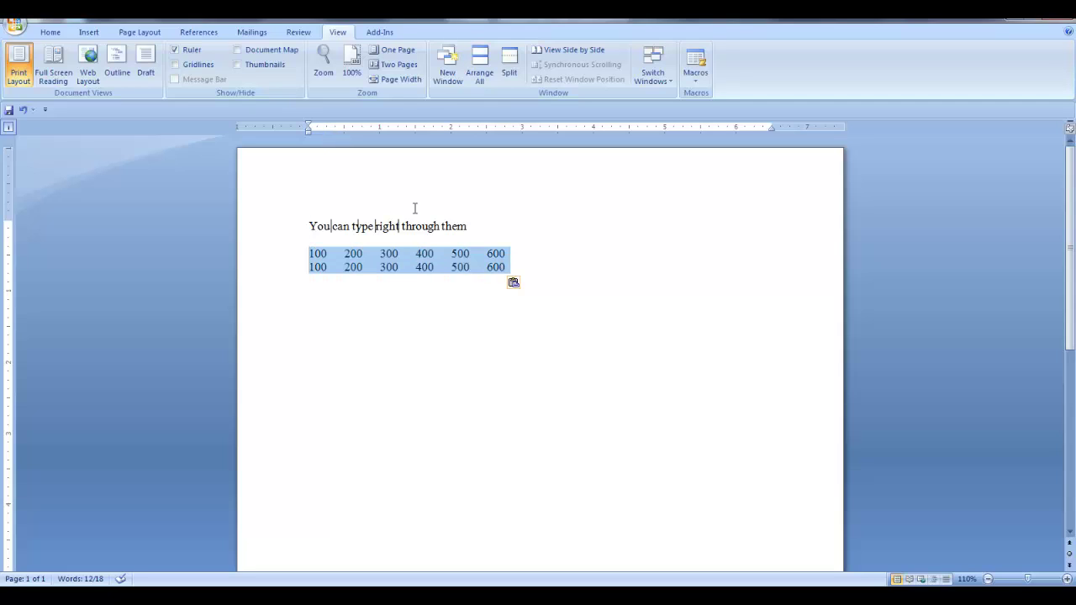
left_click(335, 127)
left_click_drag(377, 128, 479, 127)
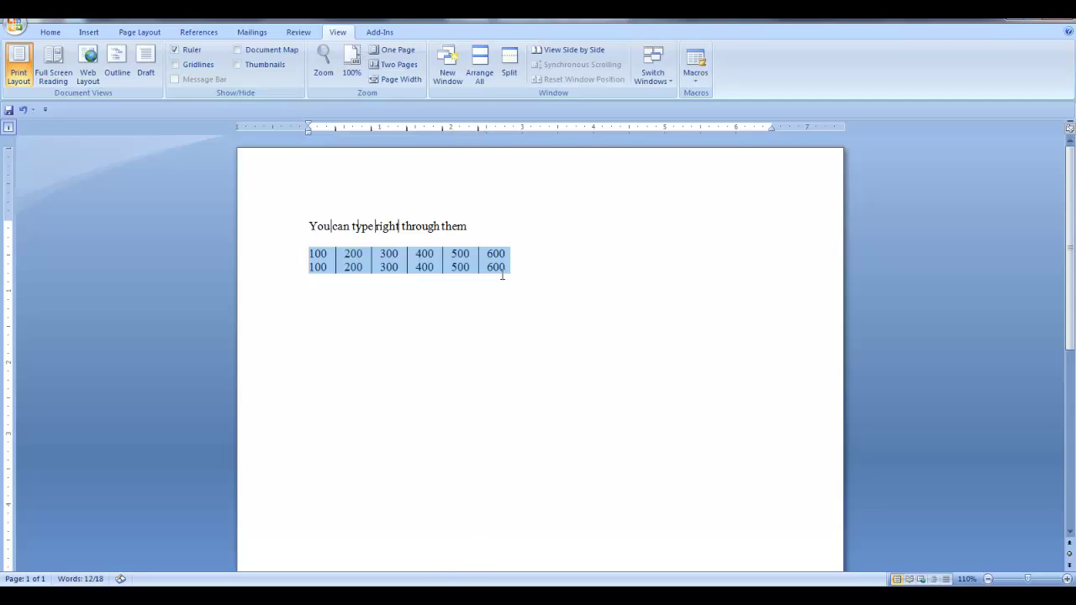
left_click(521, 271)
key("Down")
left_click_drag(370, 127, 406, 143)
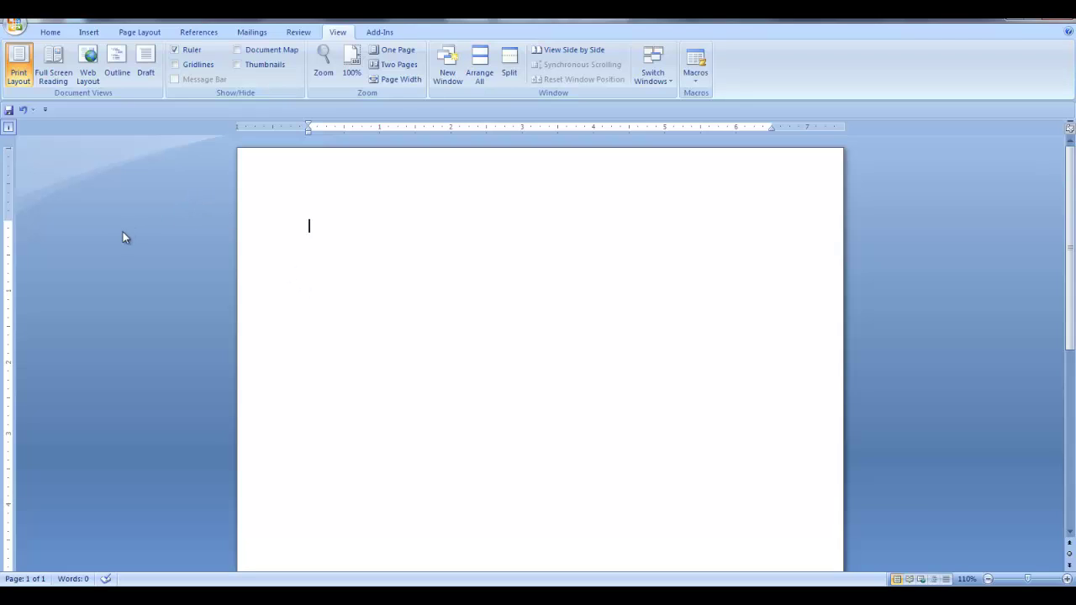
Step: Paste the 'Four score and seven years ago' paragraphs and first-line indent paragraph one
type("Four score and seven years ago our fathers brought forth on this continent, a new nation, conceived in Liberty, and dedicated to the proposition that all men are created equal. Now we are engaged in a great civil war, testing whether that nation, or any nation so conceived and so dedicated, can long endure. We are met on a great battle-field of that war. We have come to dedicate a portion of that field, as a final resting place for those who here gave their lives that that nation might live. It is altogether fitting and proper that we should do this.")
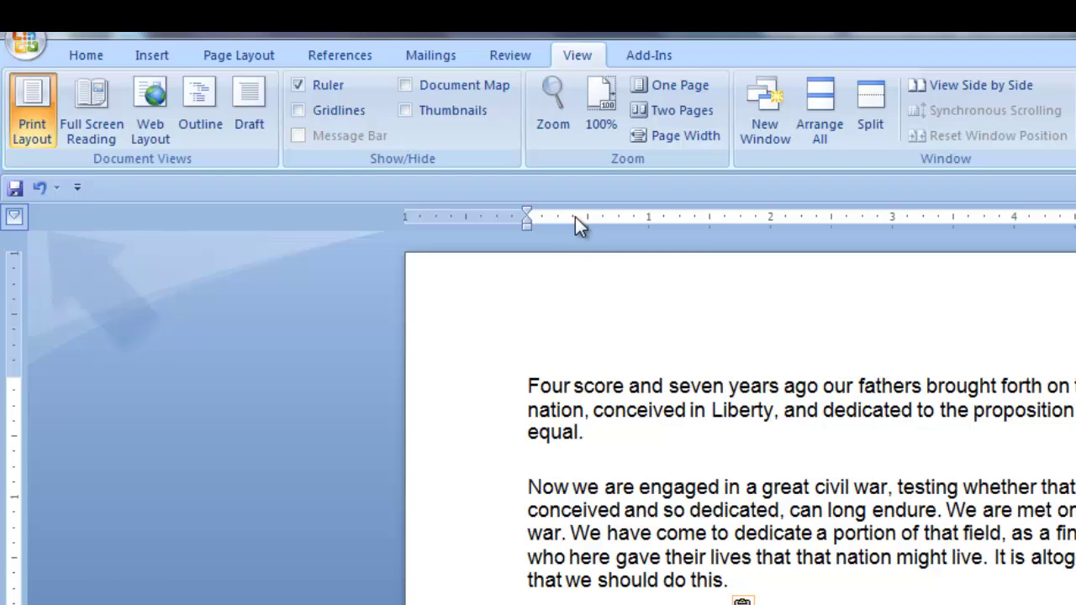
left_click_drag(526, 212, 586, 213)
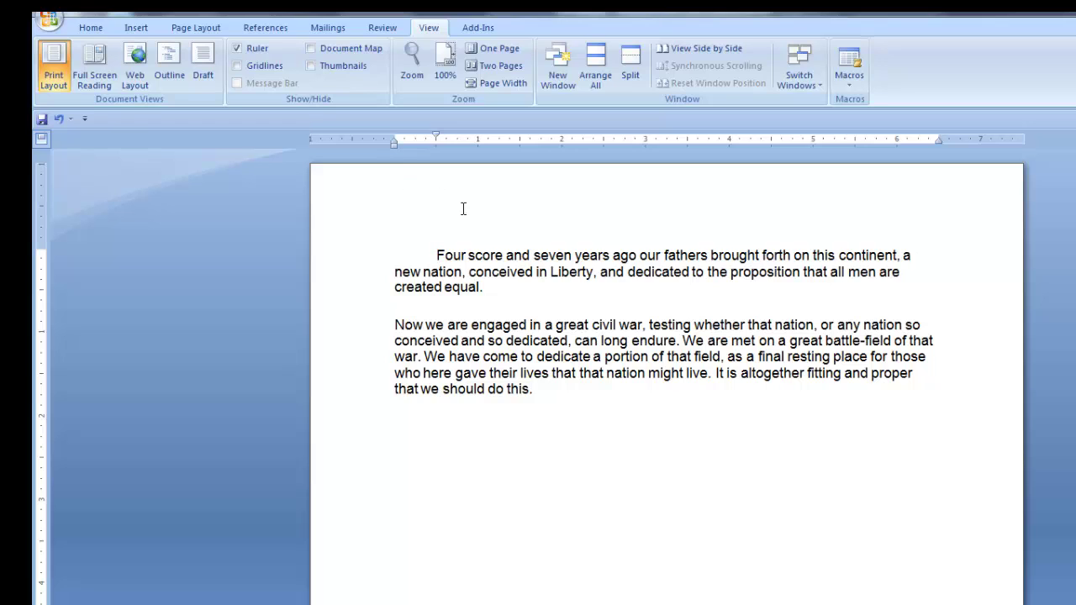
left_click_drag(436, 255, 494, 288)
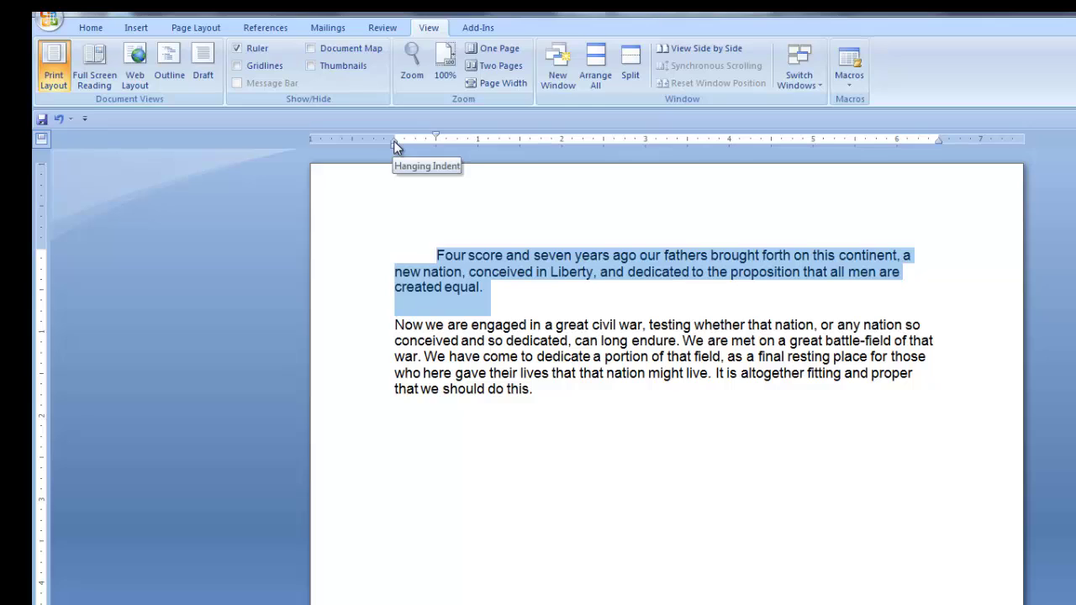
Step: Drag the Hanging and Left Indent markers until both paragraphs align flush, removing the first-line indent
left_click_drag(393, 143, 420, 142)
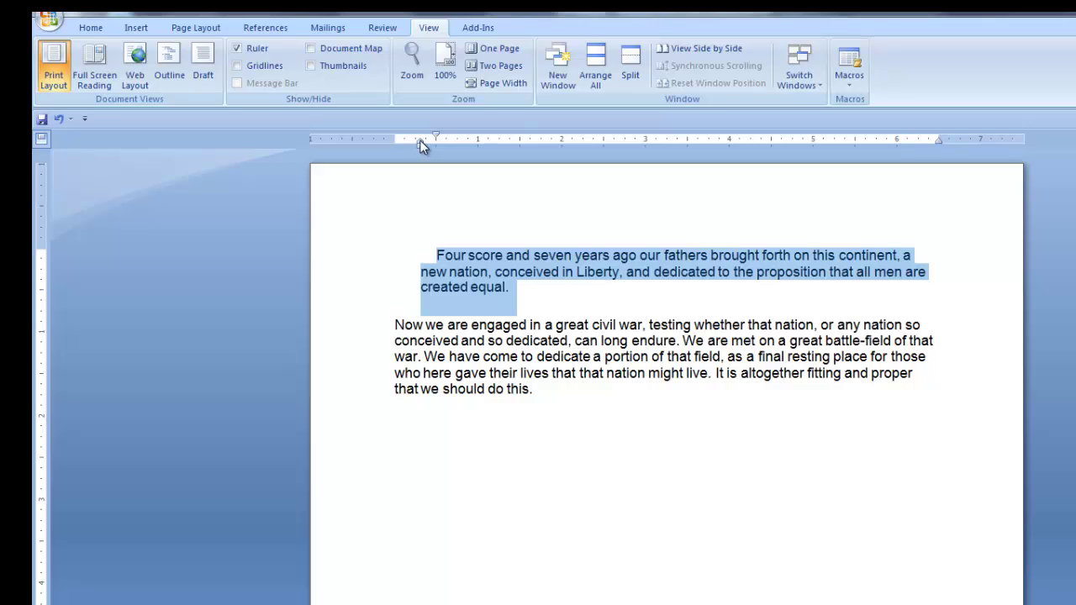
mouse_move(420, 139)
left_mouse_down()
mouse_move(505, 141)
mouse_move(414, 146)
left_mouse_up()
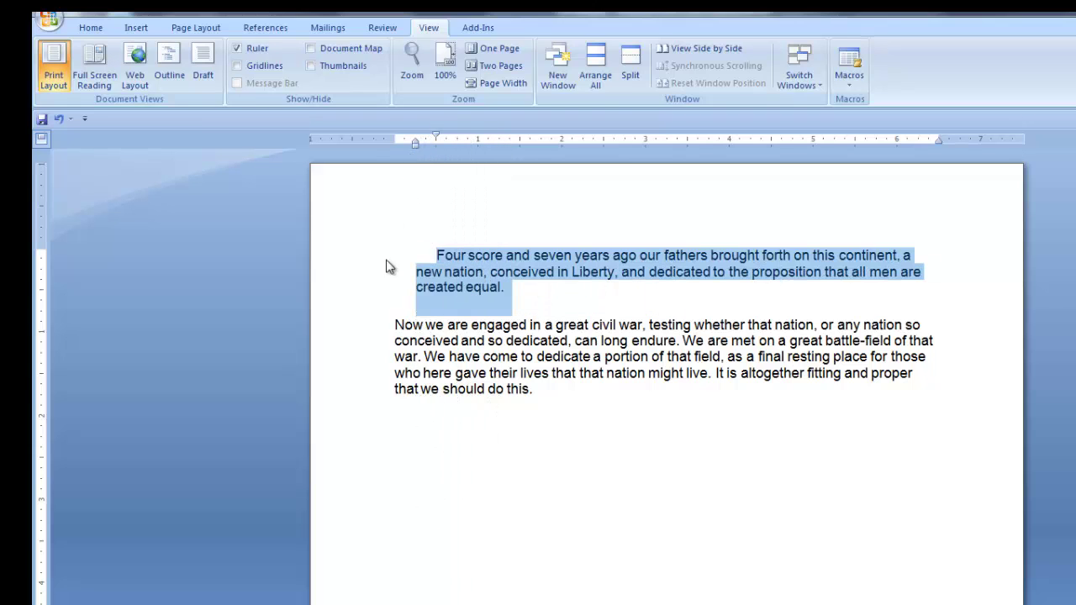
left_click_drag(402, 257, 535, 392)
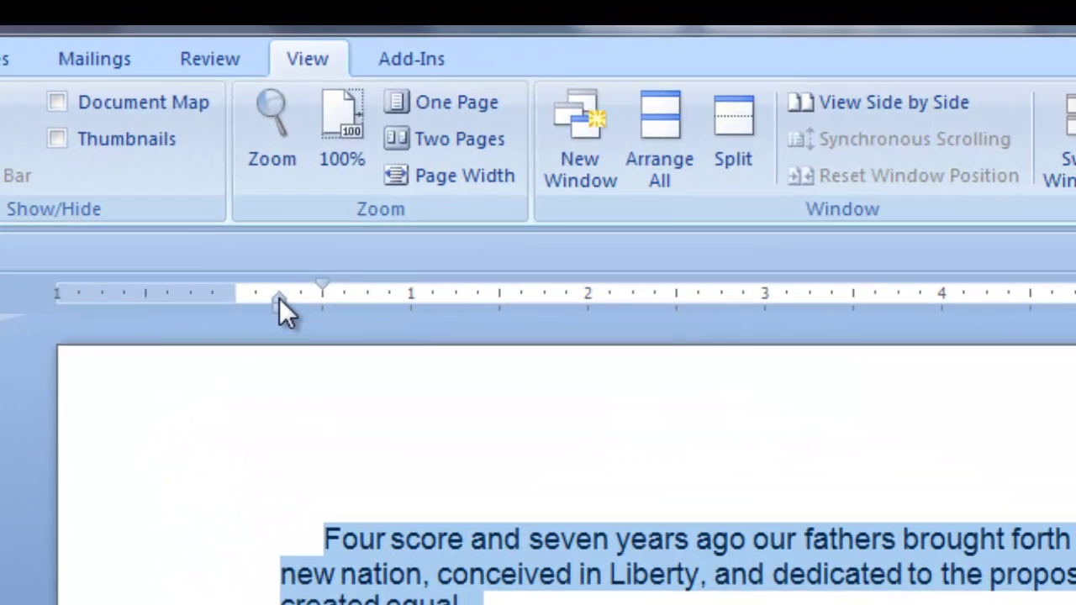
left_click_drag(279, 298, 323, 310)
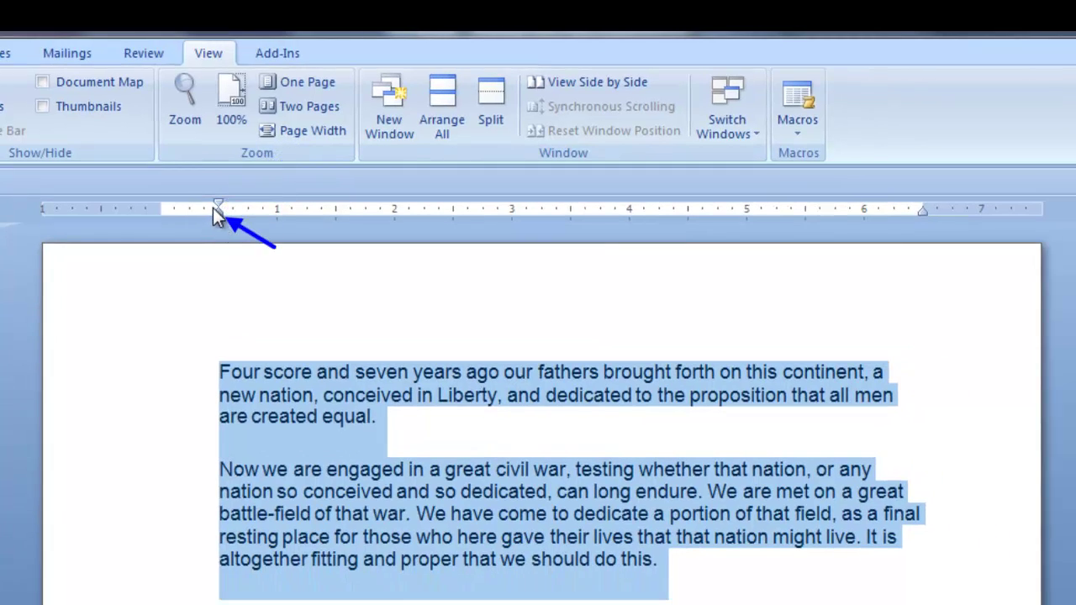
mouse_move(217, 219)
left_mouse_down()
mouse_move(338, 216)
mouse_move(189, 213)
left_mouse_up()
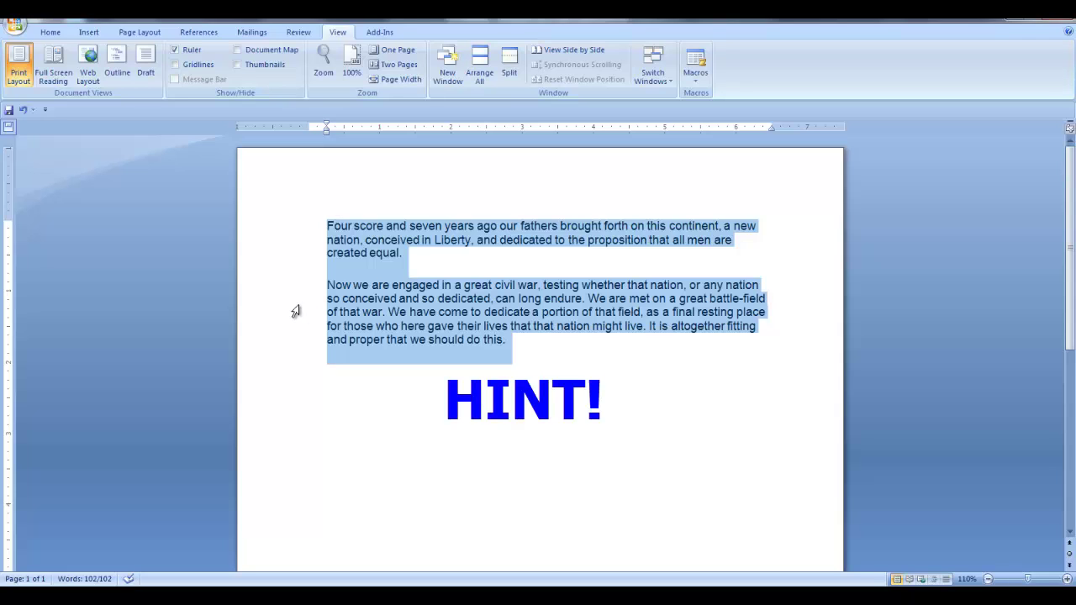
left_click(190, 285)
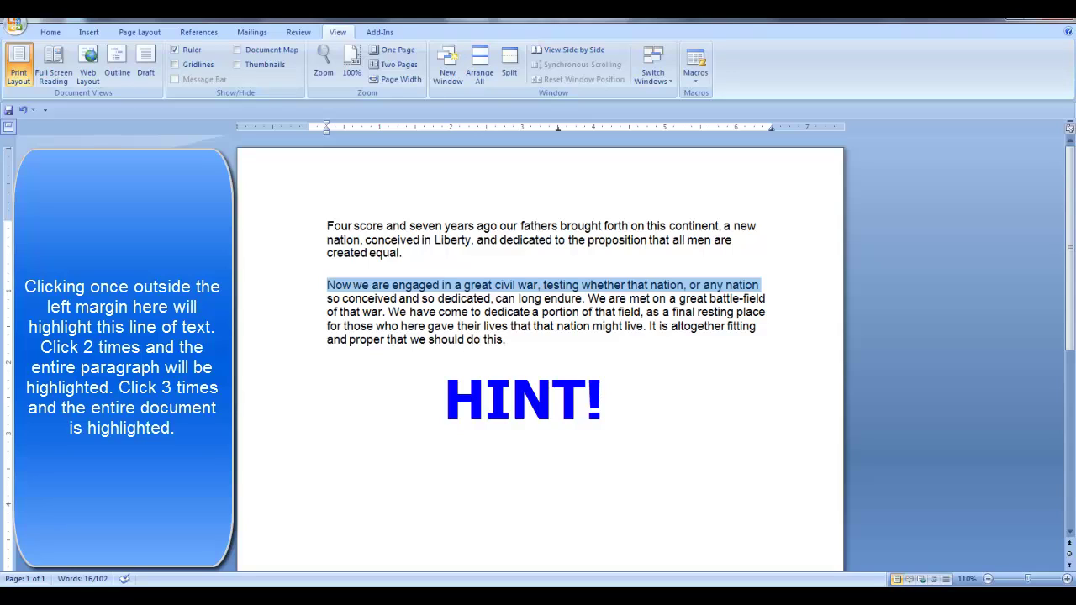
double_click(286, 286)
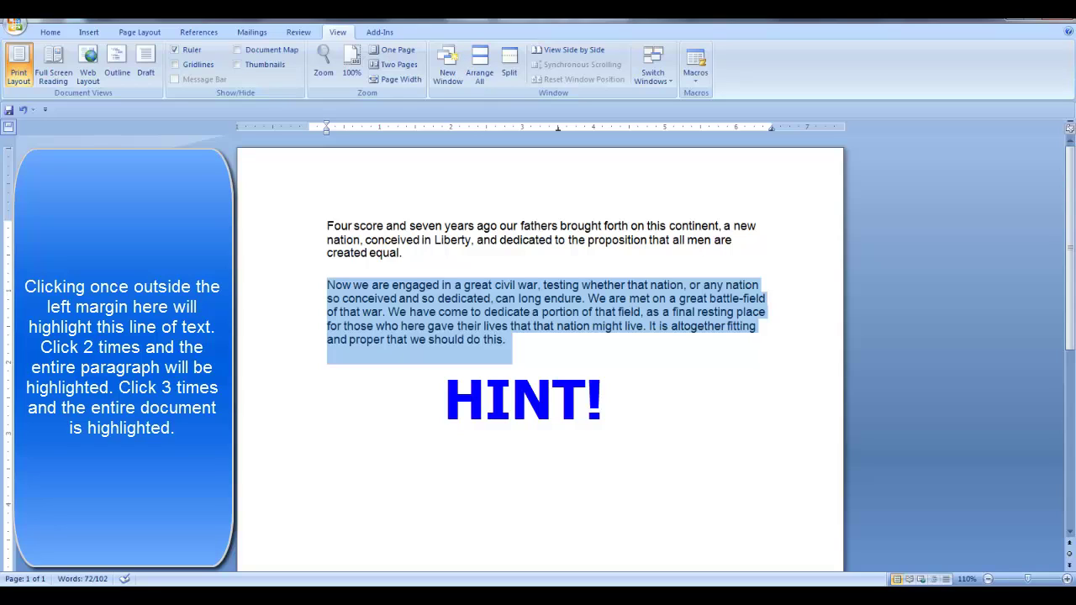
triple_click(286, 285)
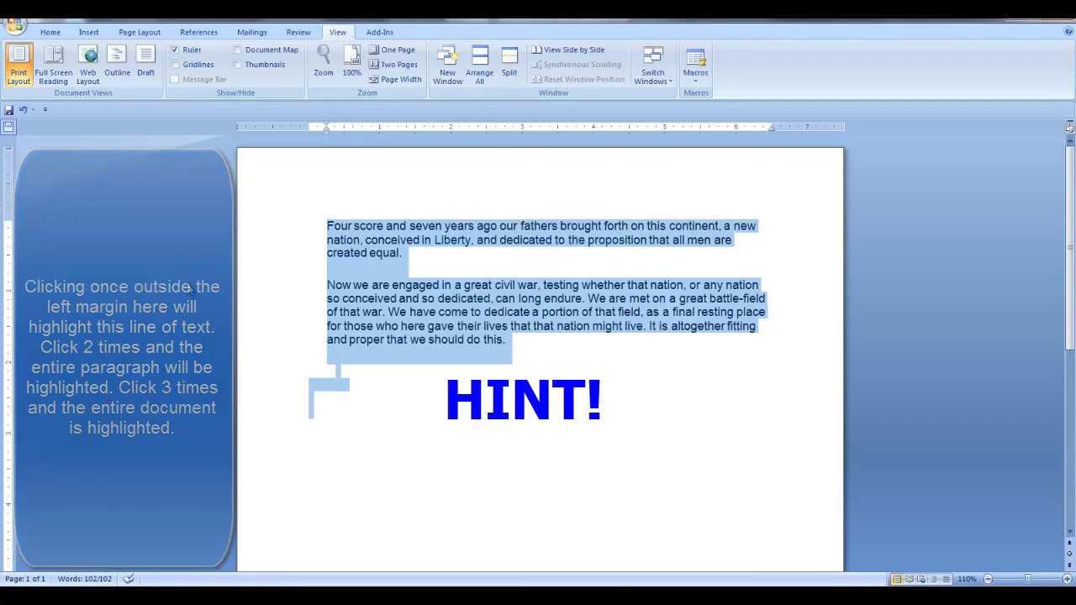
Step: Clear the selection, then select the whole second Gettysburg paragraph, starting from the word 'nation'
left_click(822, 283)
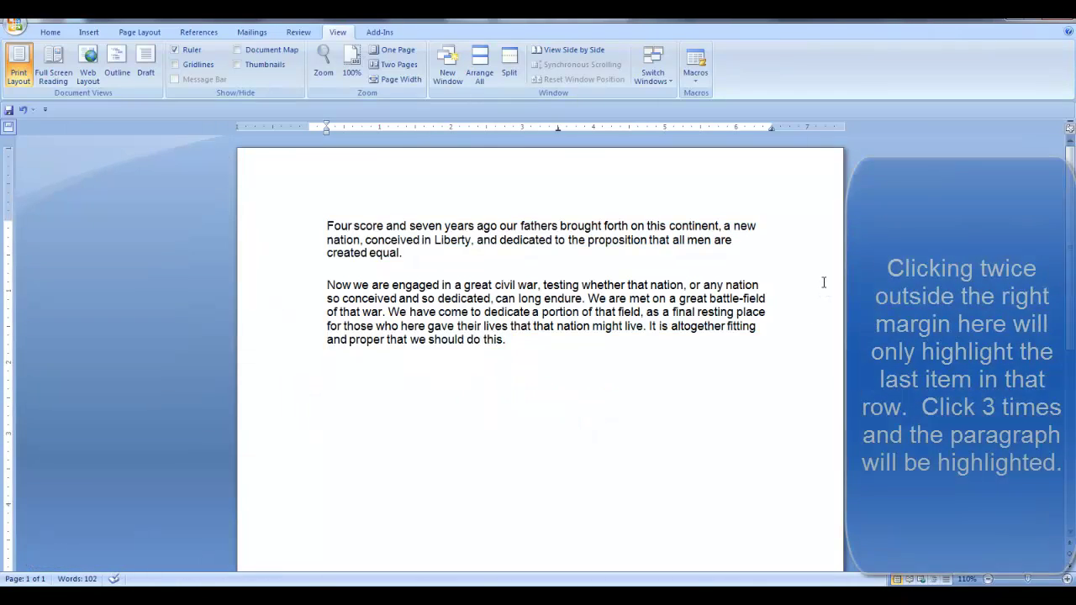
double_click(824, 283)
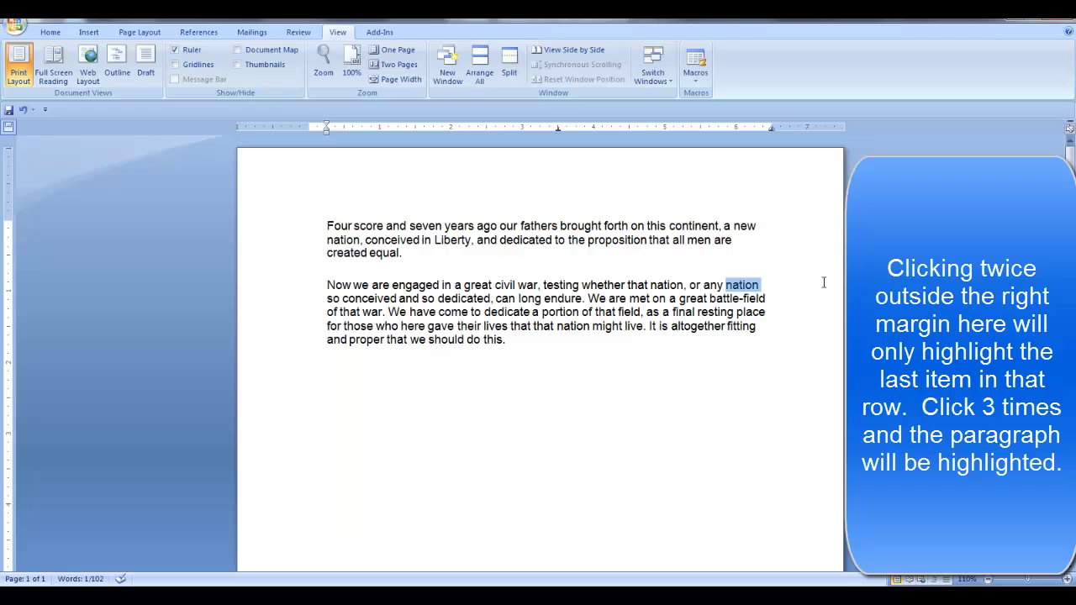
triple_click(824, 283)
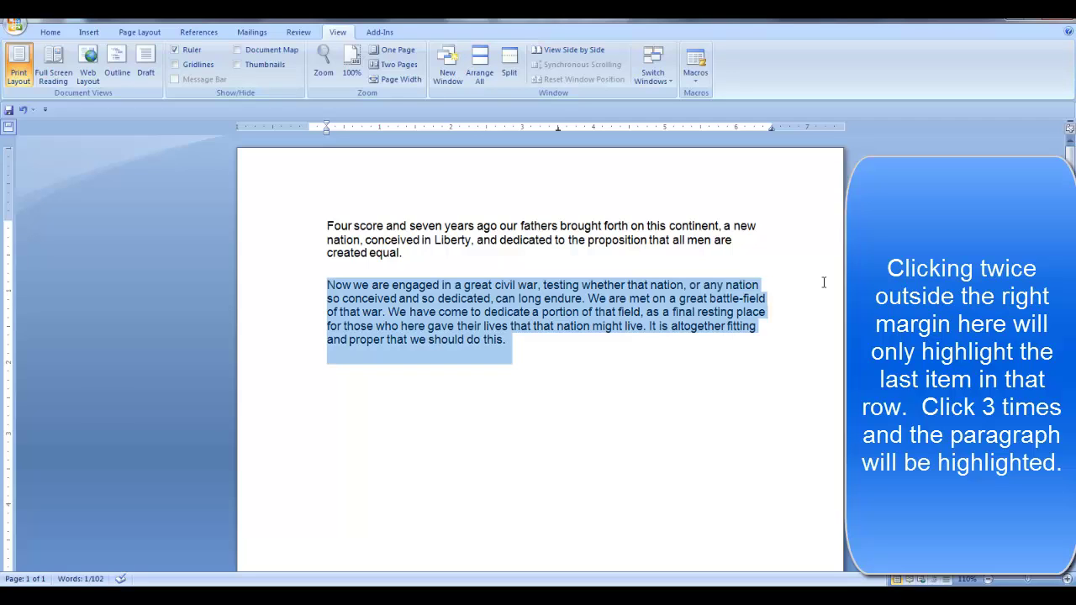
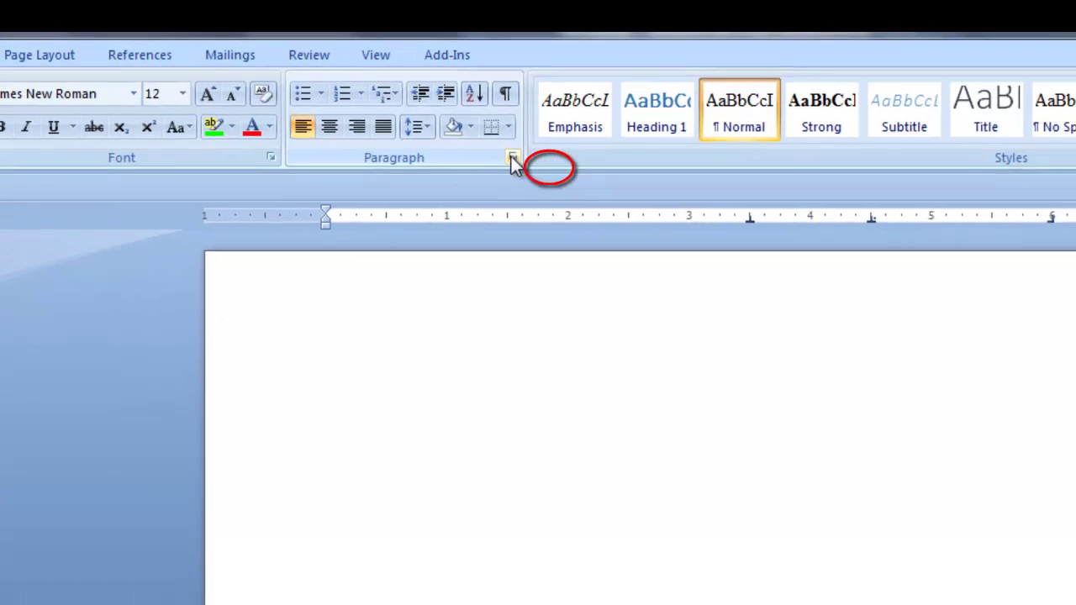
Step: Open the Tabs dialog from the Paragraph settings of the current paragraph
left_click(549, 168)
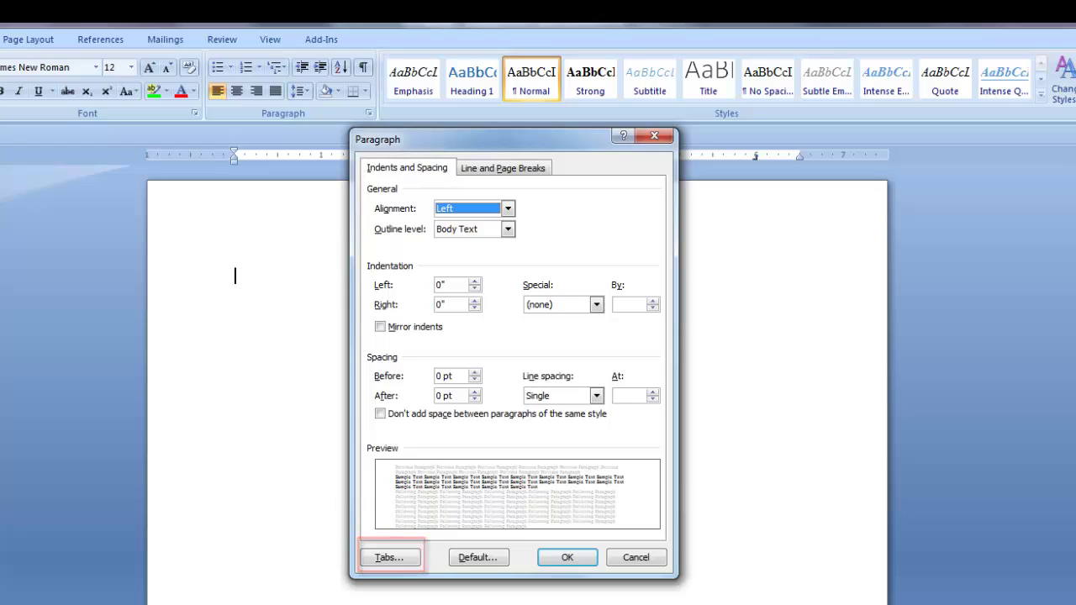
left_click(402, 560)
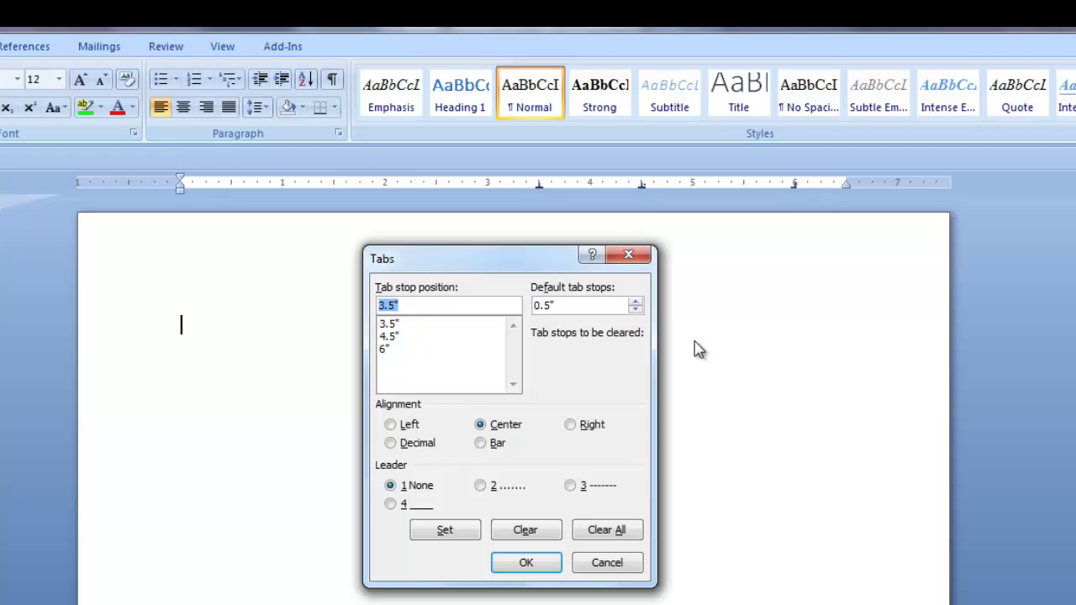
Step: Raise the default tab stop spacing to 1" and clear the 4.5" tab stop
left_click(635, 302)
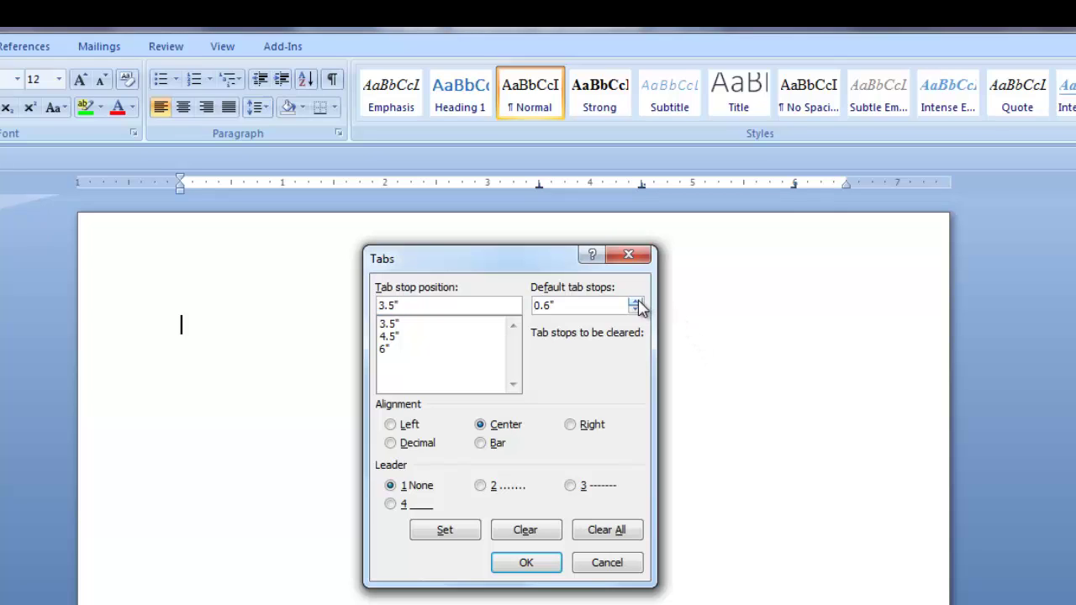
left_click(635, 302)
left_click(636, 301)
left_click(385, 324)
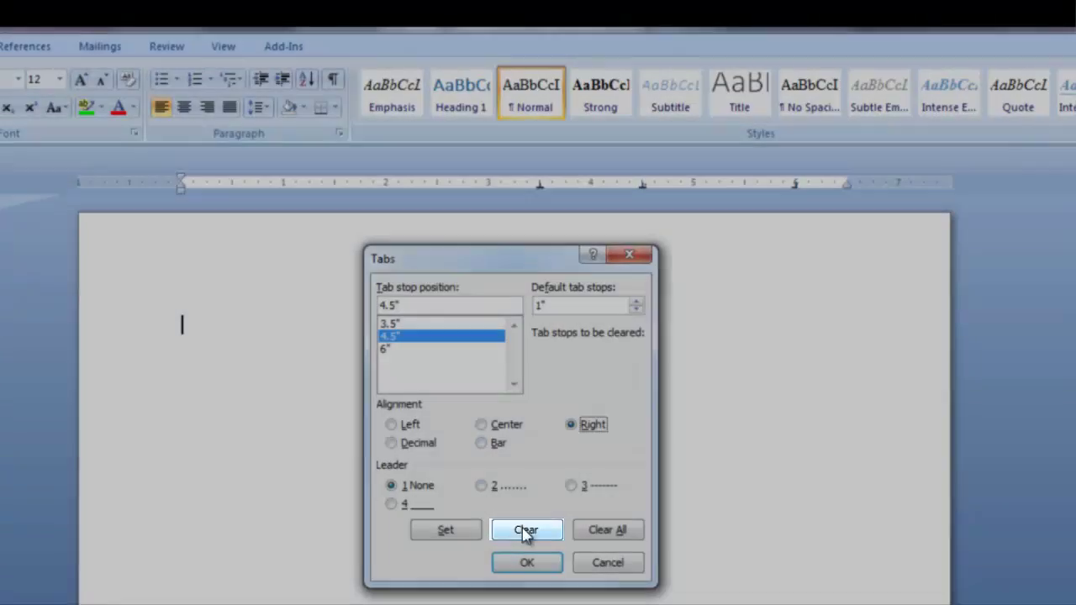
left_click(526, 532)
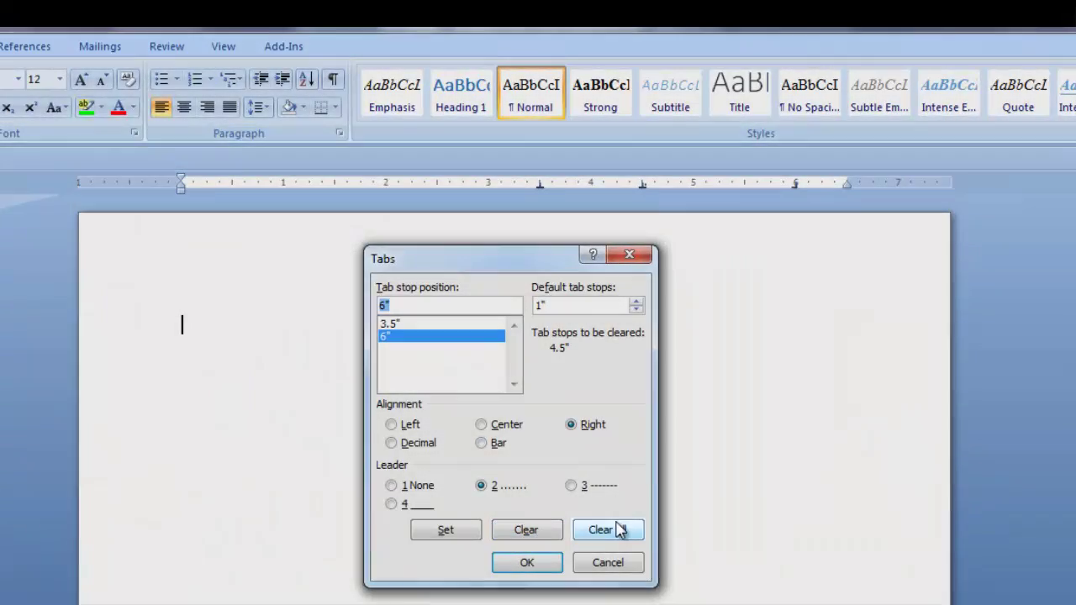
Step: Clear all existing tab stops and add a left tab stop at 0.78"
left_click(625, 535)
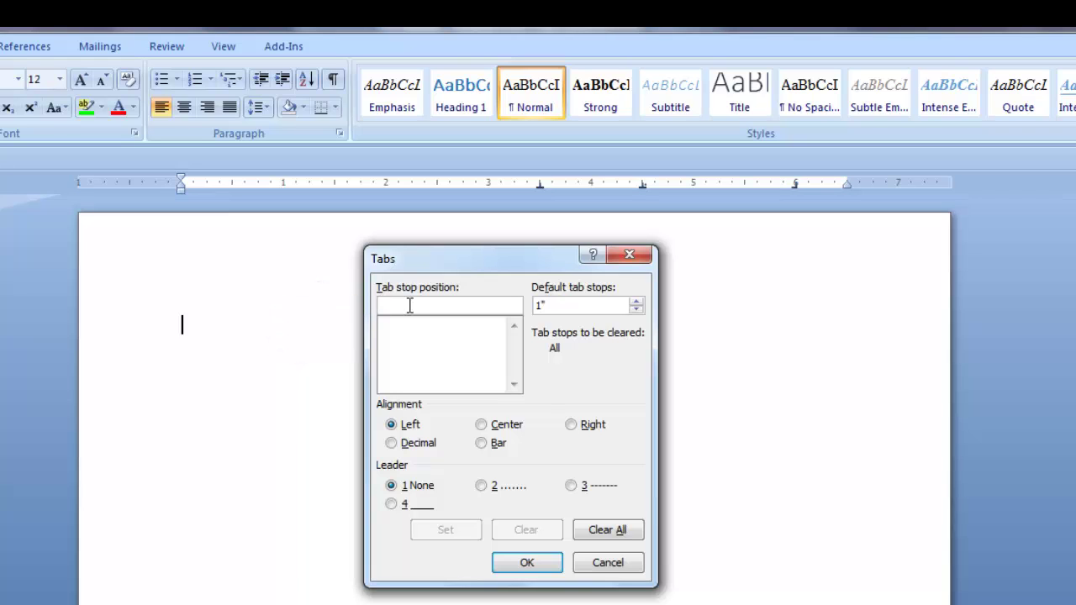
type("0")
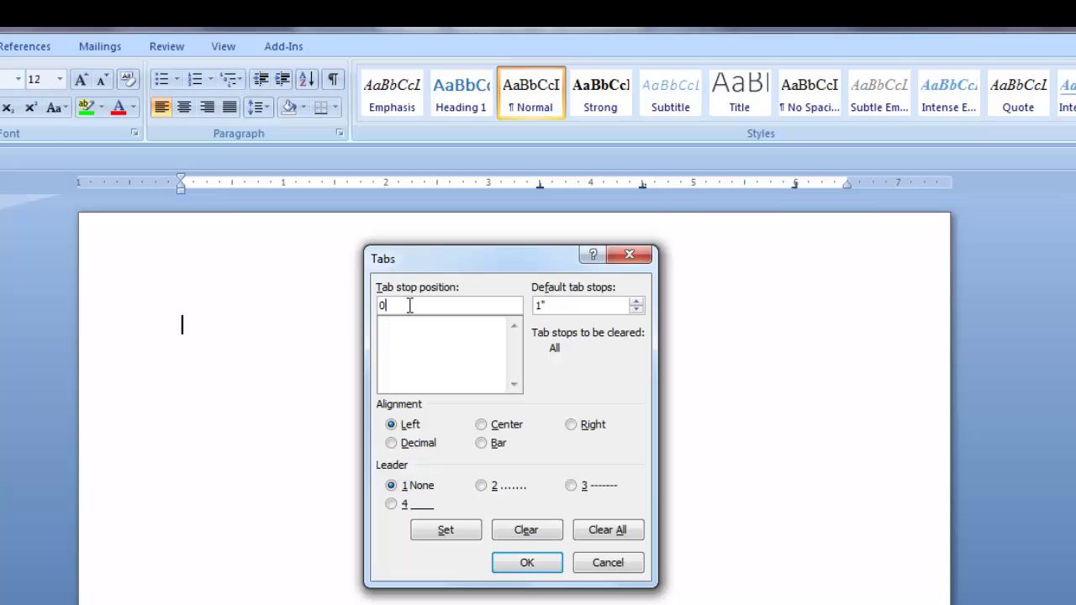
type(".78")
left_click(465, 531)
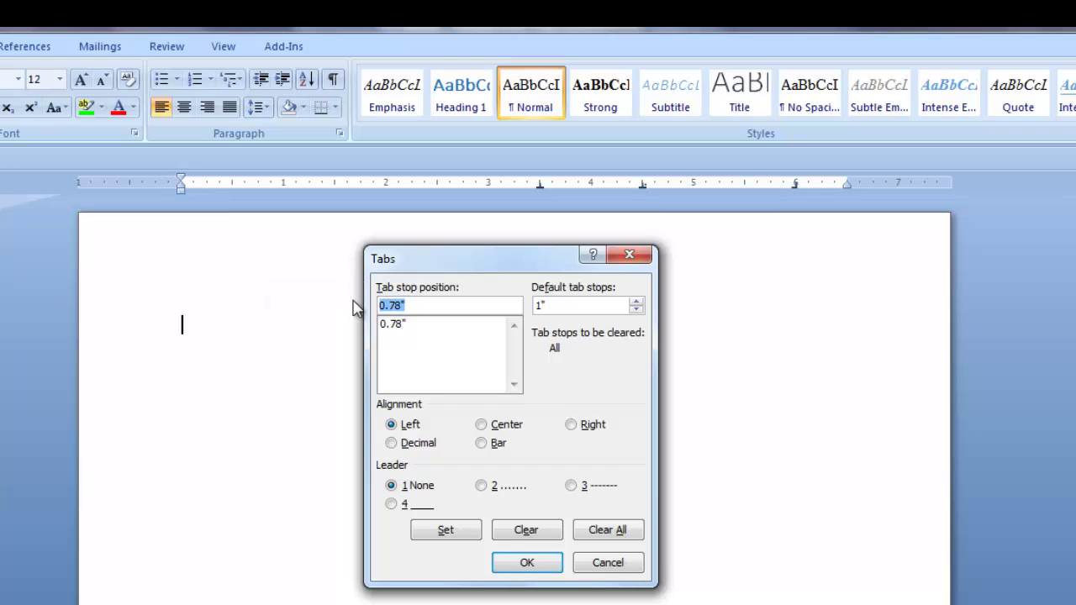
Step: Add a right-aligned 6.5" tab stop with dotted leader 2 and apply the tabs
type("6.5")
left_click(571, 425)
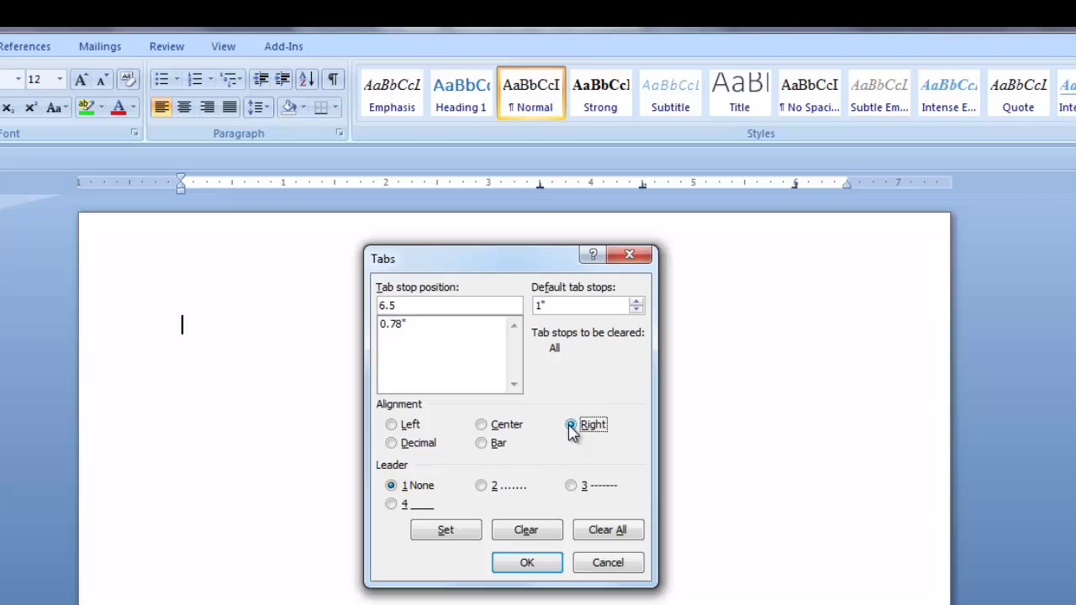
left_click(481, 486)
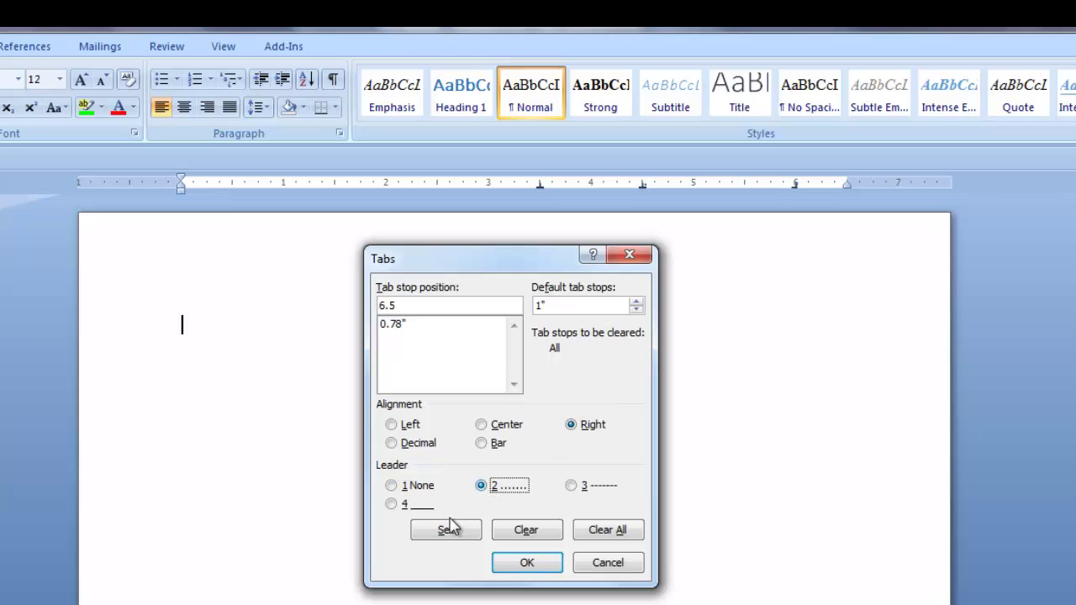
left_click(448, 528)
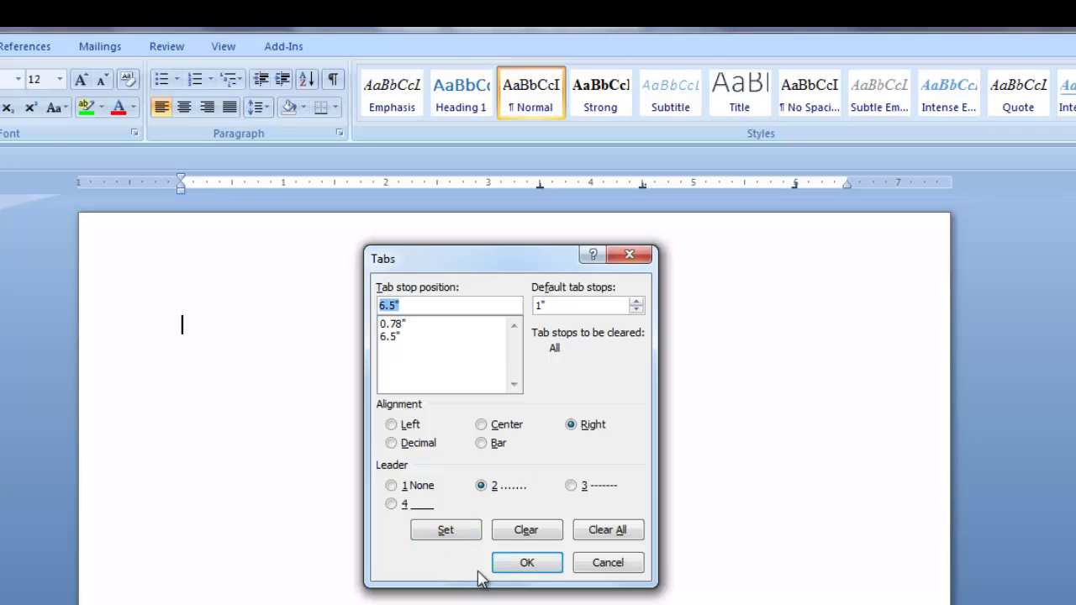
left_click(520, 563)
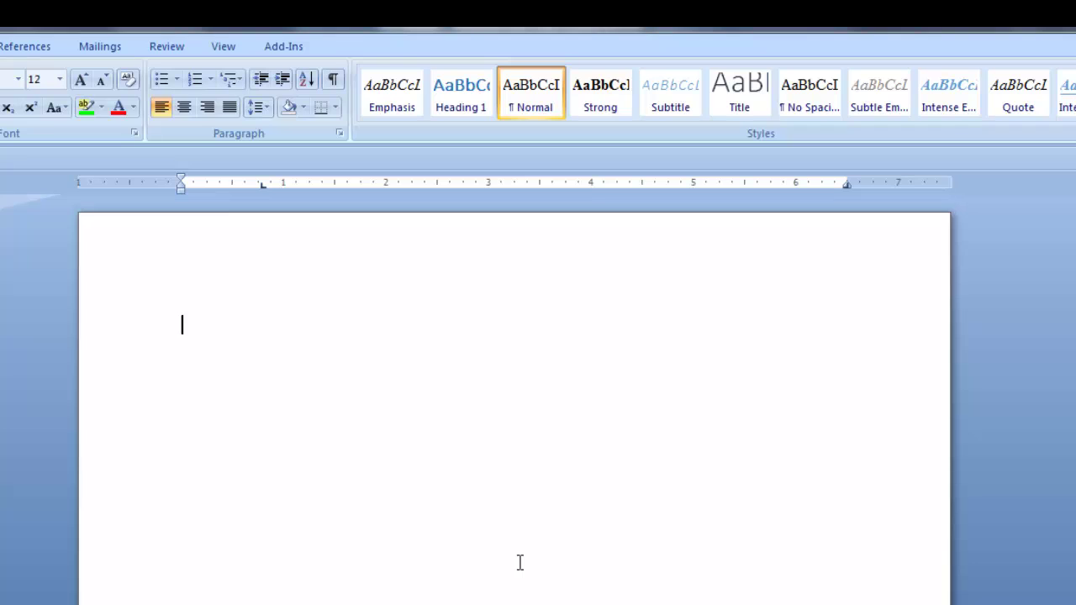
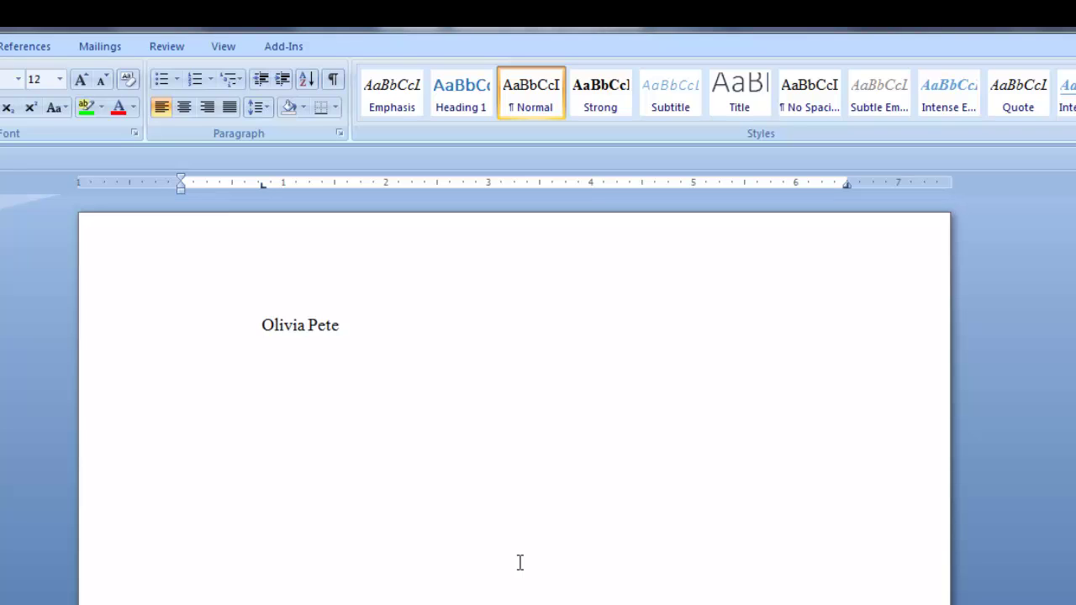
Step: Type a person's name, tab across the dotted leader to 'Committee member', then tab on the next line
key("Tab")
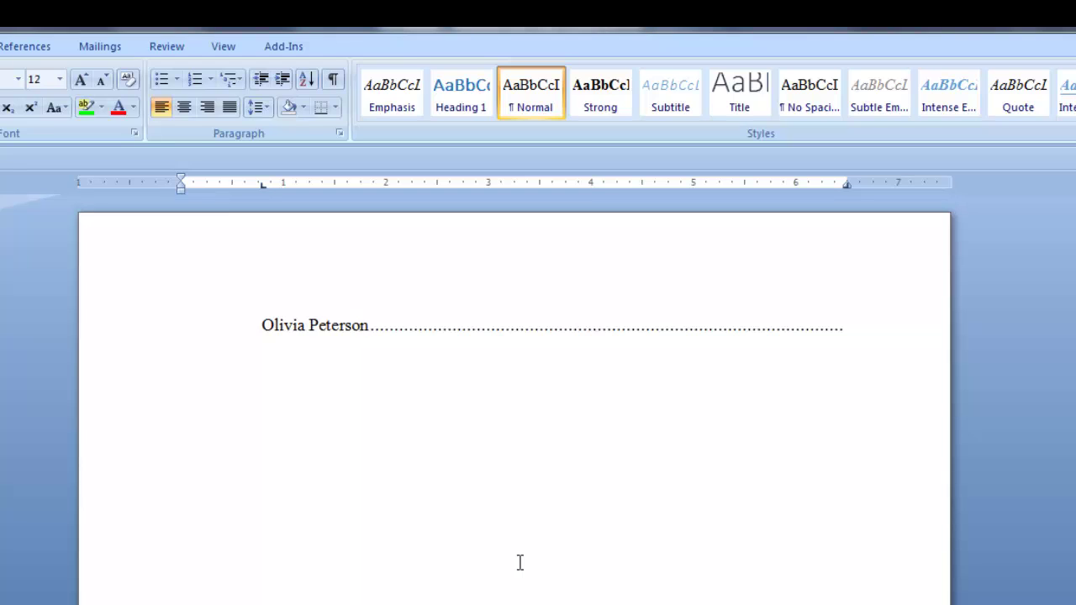
type("Committee member")
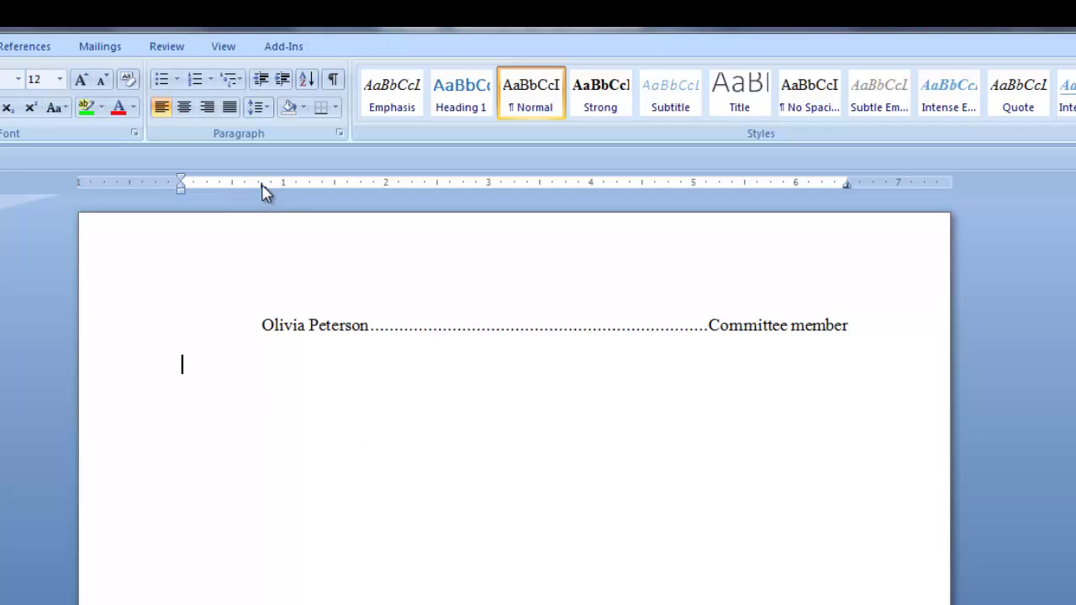
left_click_drag(263, 192, 262, 206)
key("Tab")
key("Tab")
key("Tab")
key("Tab")
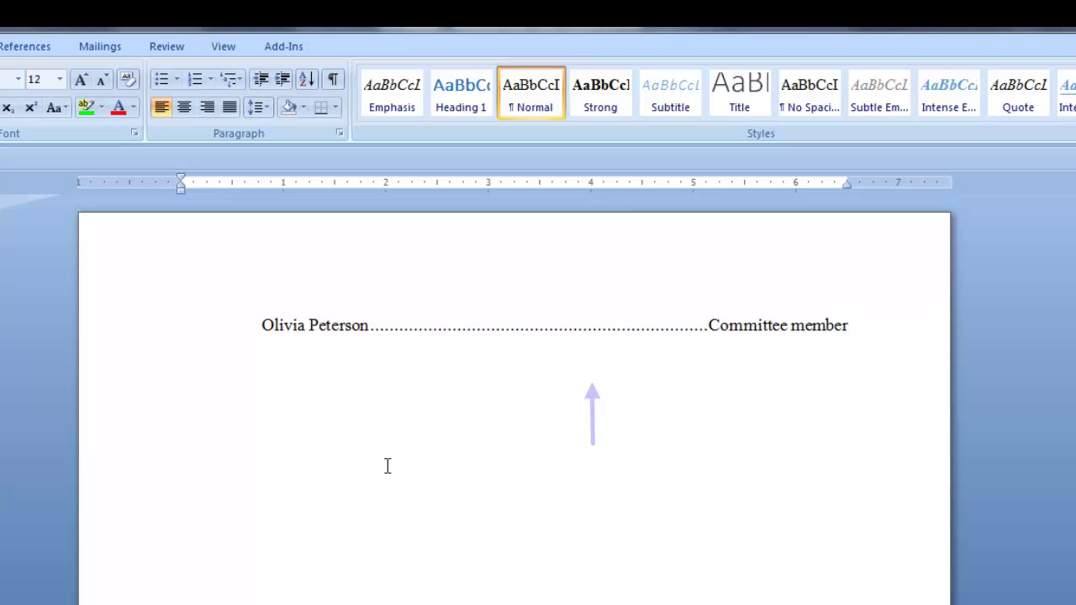